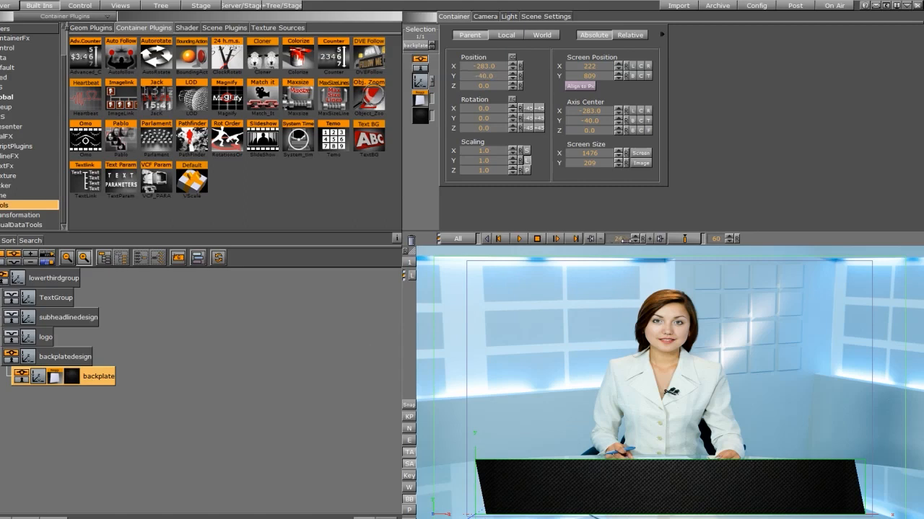
Set a key frame for the backplate at frame 30.
{"action": "left_click_drag", "start_coordinate": [625, 240], "coordinate": [628, 240]}
{"action": "left_click", "coordinate": [634, 237]}
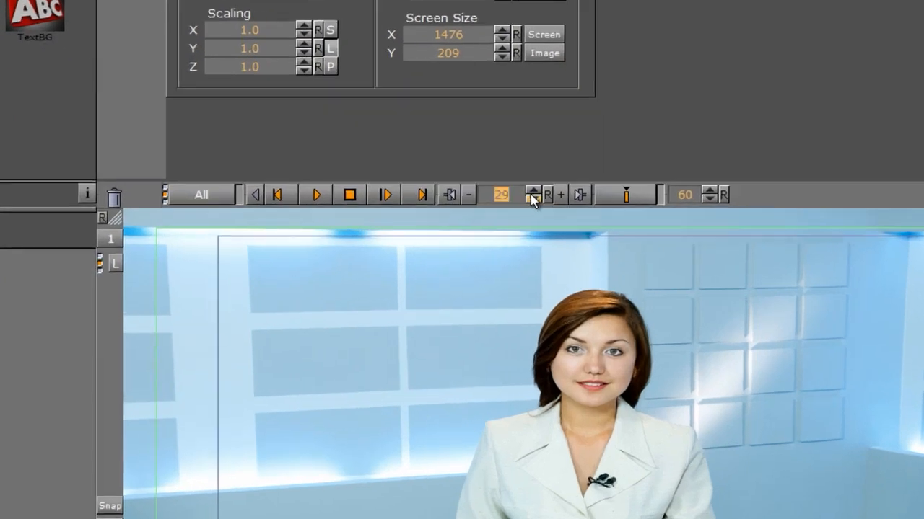
{"action": "left_click", "coordinate": [533, 191]}
{"action": "left_click", "coordinate": [534, 191]}
{"action": "left_click", "coordinate": [533, 199]}
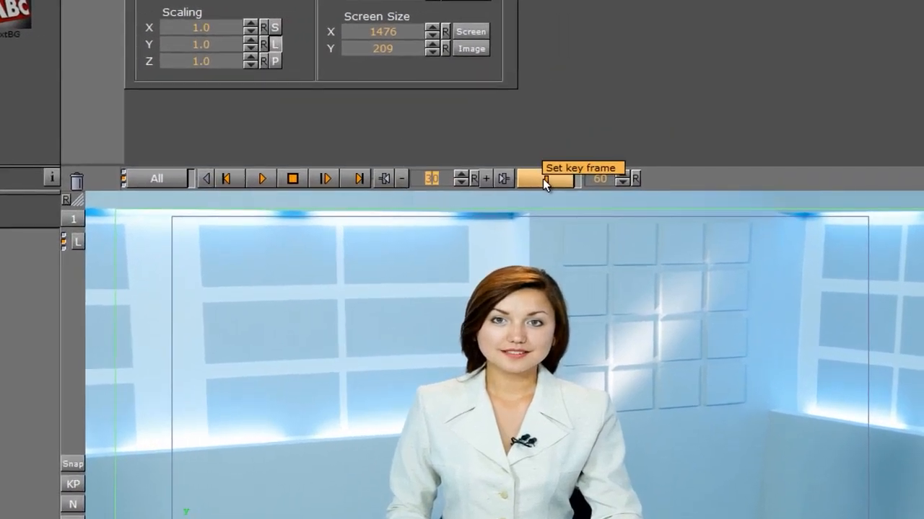
{"action": "left_click", "coordinate": [544, 181]}
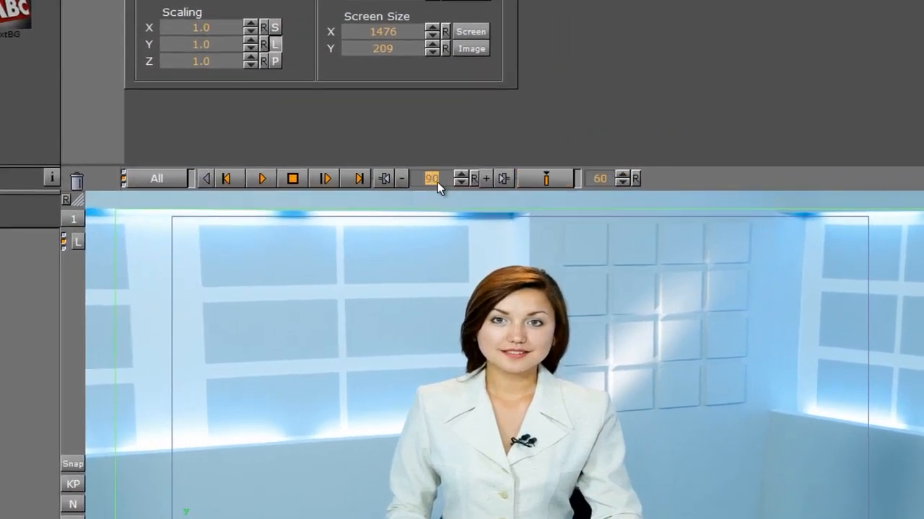
Scale the backplate proportionally to 0.0 at frame 0 and set a key frame there.
{"action": "left_click_drag", "start_coordinate": [437, 182], "coordinate": [246, 185]}
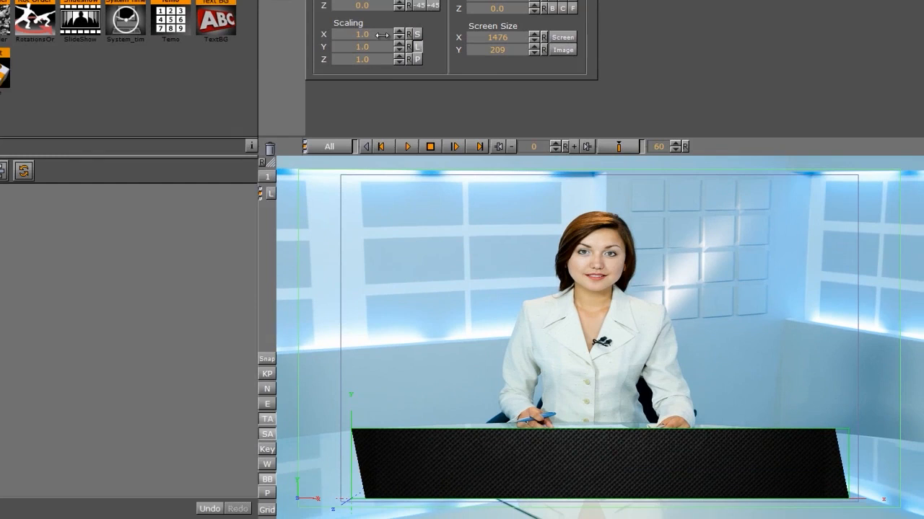
{"action": "left_click_drag", "start_coordinate": [382, 34], "coordinate": [287, 39]}
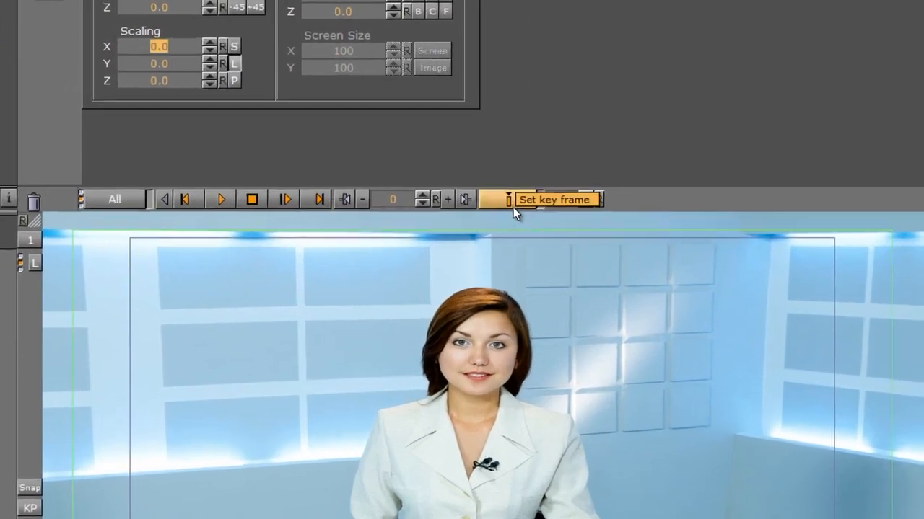
{"action": "left_click", "coordinate": [512, 206]}
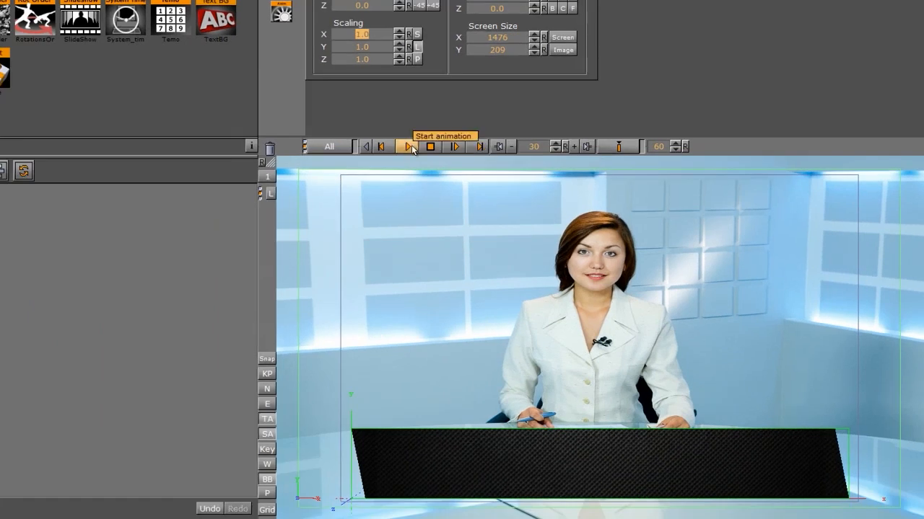
{"action": "left_click", "coordinate": [210, 202]}
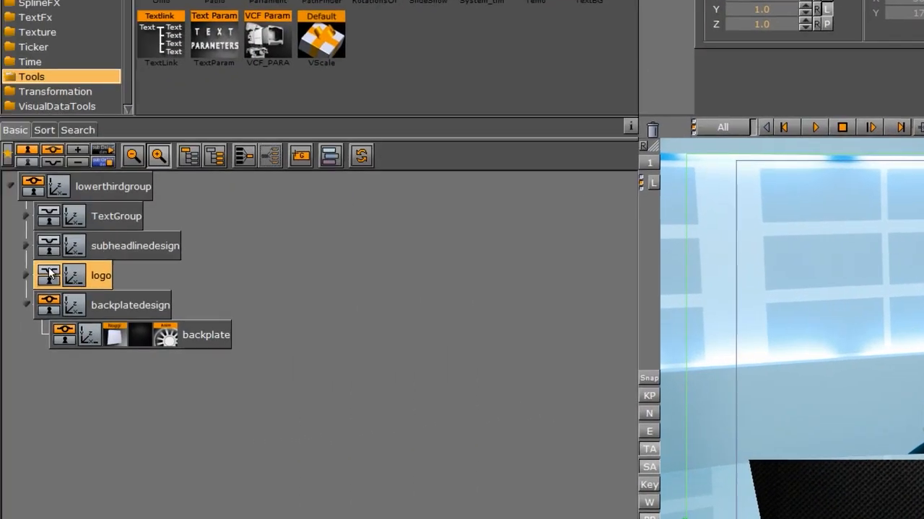
Make the logo group visible and set a key frame for its Logo1 container at frame 45.
{"action": "left_click", "coordinate": [49, 274]}
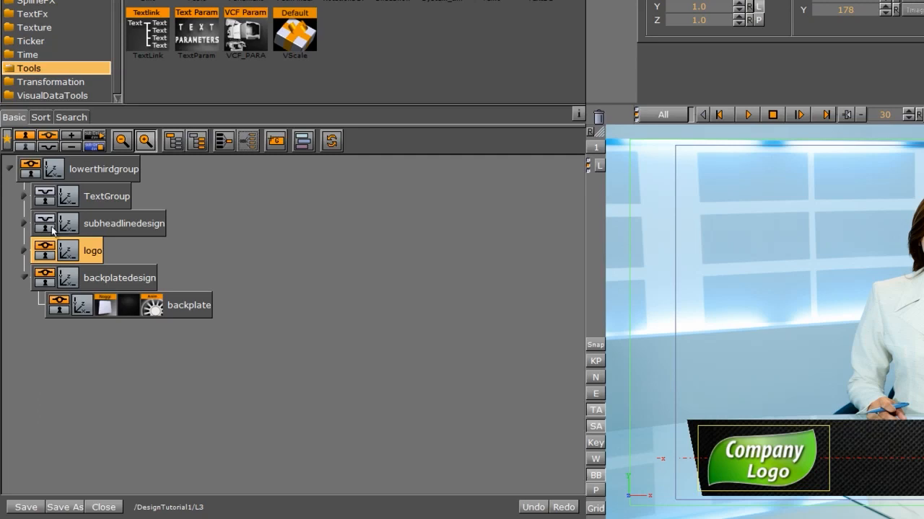
{"action": "left_click", "coordinate": [24, 250]}
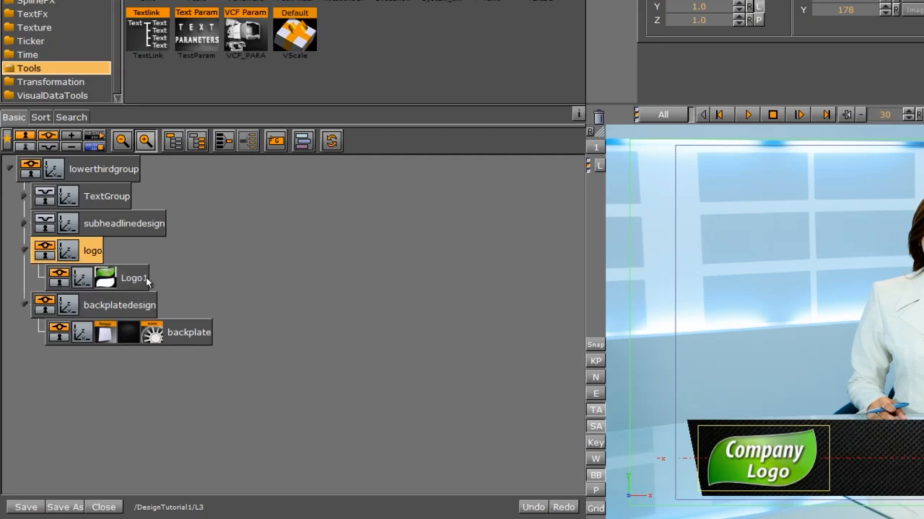
{"action": "left_click", "coordinate": [88, 282]}
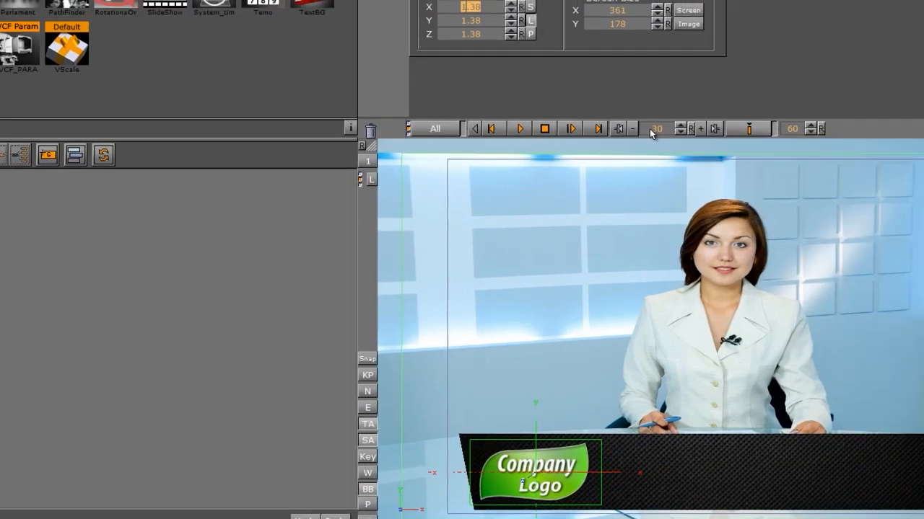
{"action": "left_click_drag", "start_coordinate": [878, 115], "coordinate": [891, 119]}
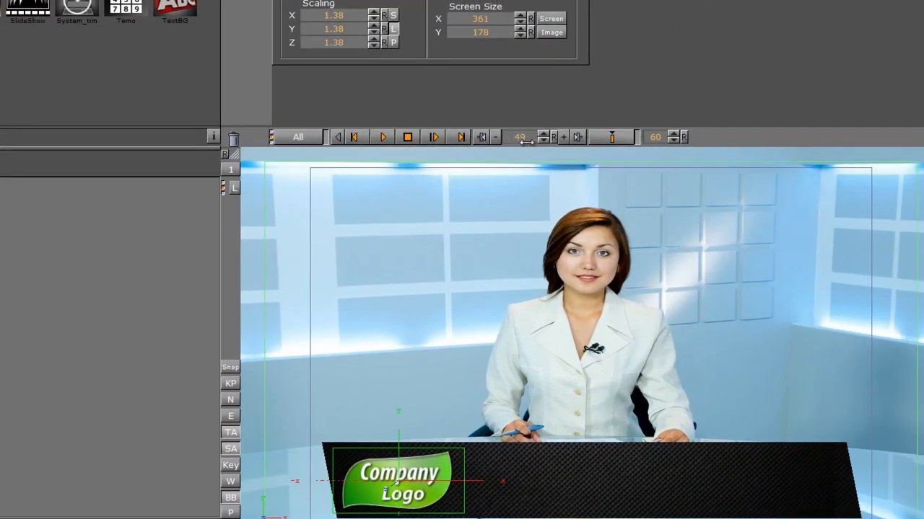
{"action": "left_click_drag", "start_coordinate": [526, 141], "coordinate": [528, 143]}
{"action": "left_click", "coordinate": [609, 138]}
Scale Logo1 proportionally to 0.0 at frame 4 and set a key frame there.
{"action": "left_click_drag", "start_coordinate": [517, 140], "coordinate": [451, 146]}
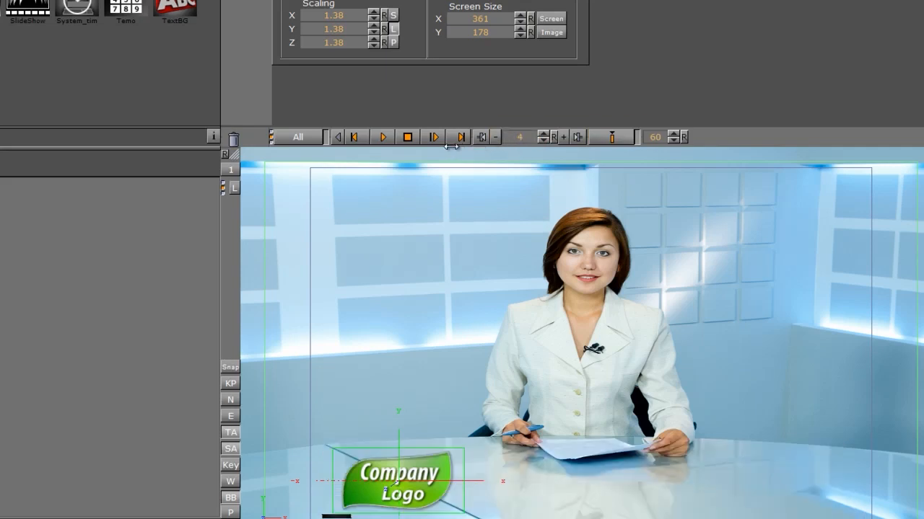
{"action": "left_click_drag", "start_coordinate": [347, 16], "coordinate": [238, 14]}
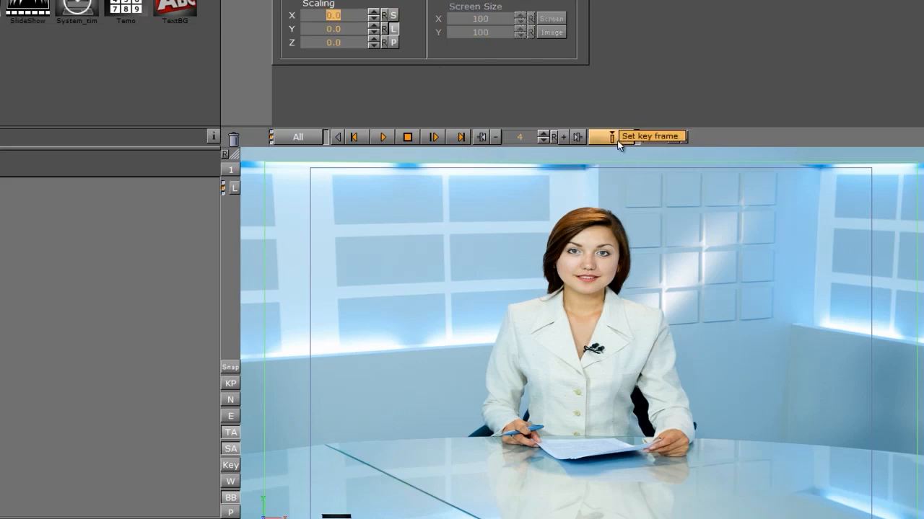
{"action": "left_click", "coordinate": [584, 137]}
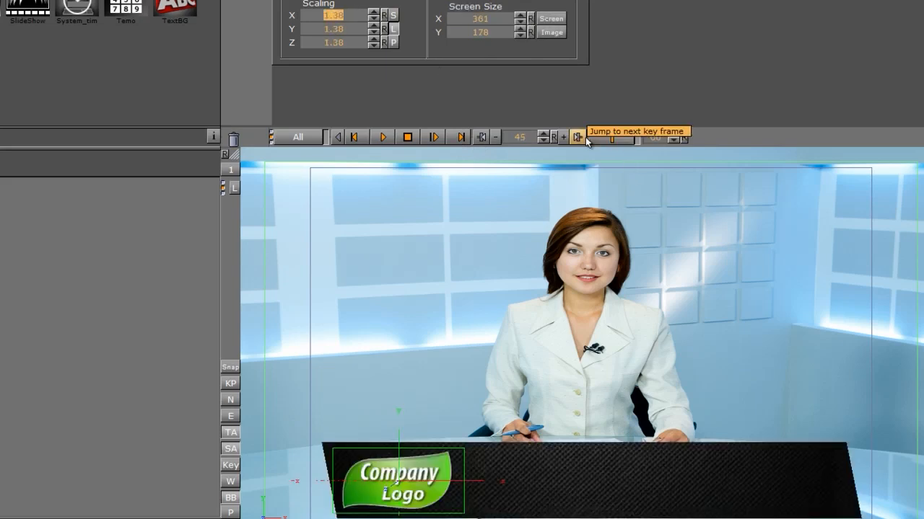
Move to frame 35 and show the subheadlinedesign group with its white Noggi container hidden.
{"action": "left_click_drag", "start_coordinate": [521, 137], "coordinate": [514, 145]}
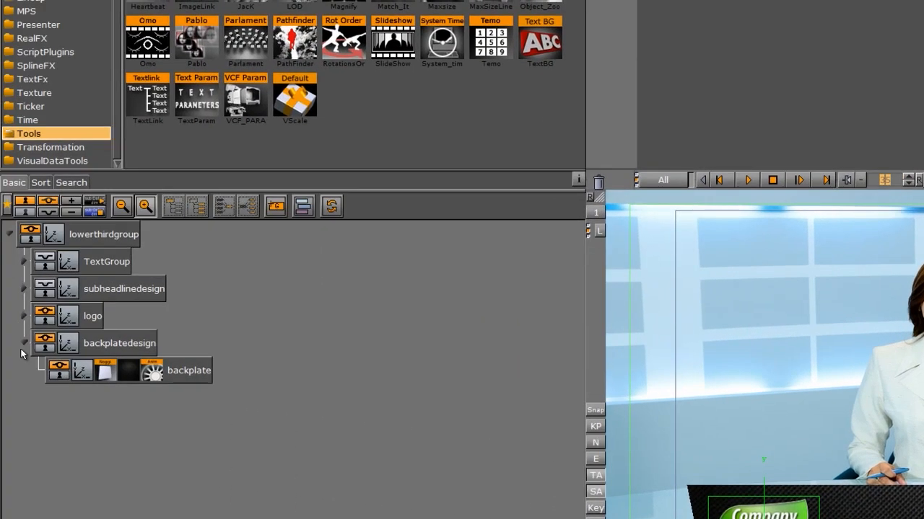
{"action": "left_click", "coordinate": [24, 344]}
{"action": "left_click", "coordinate": [45, 287]}
{"action": "left_click", "coordinate": [23, 289]}
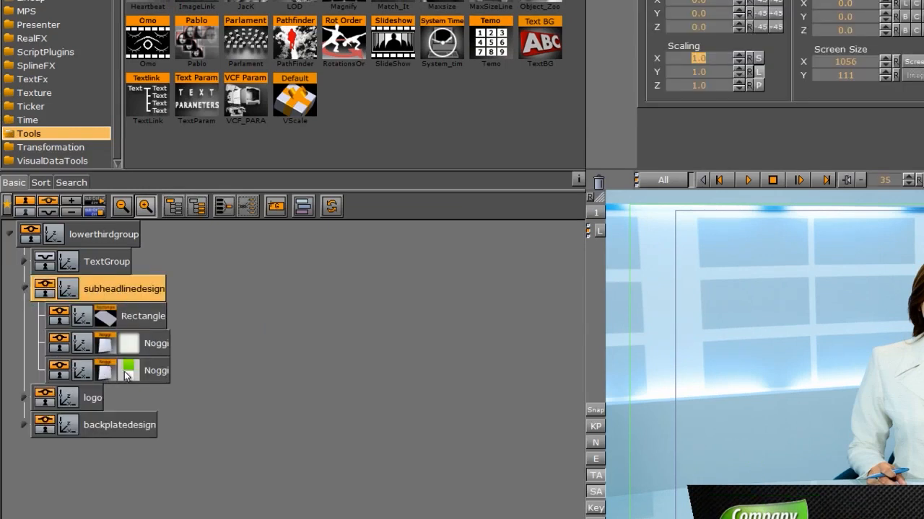
{"action": "left_click", "coordinate": [81, 372]}
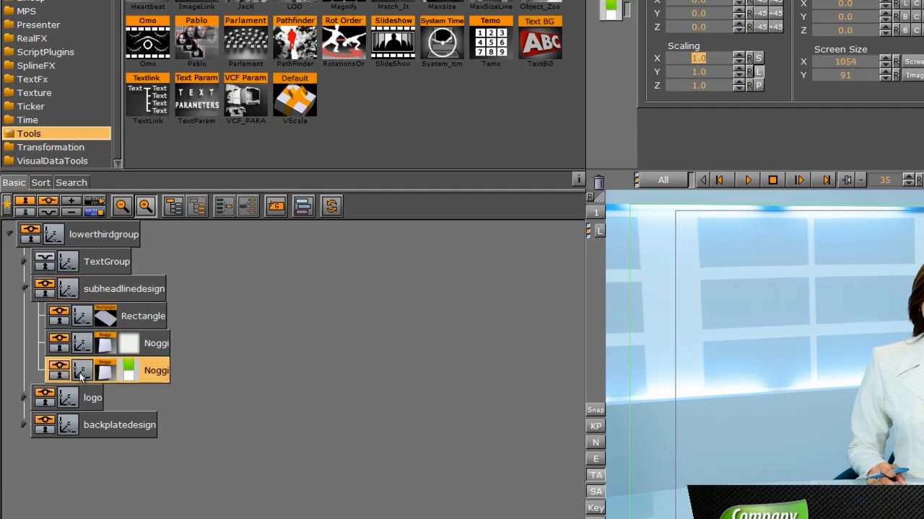
{"action": "left_click", "coordinate": [59, 338]}
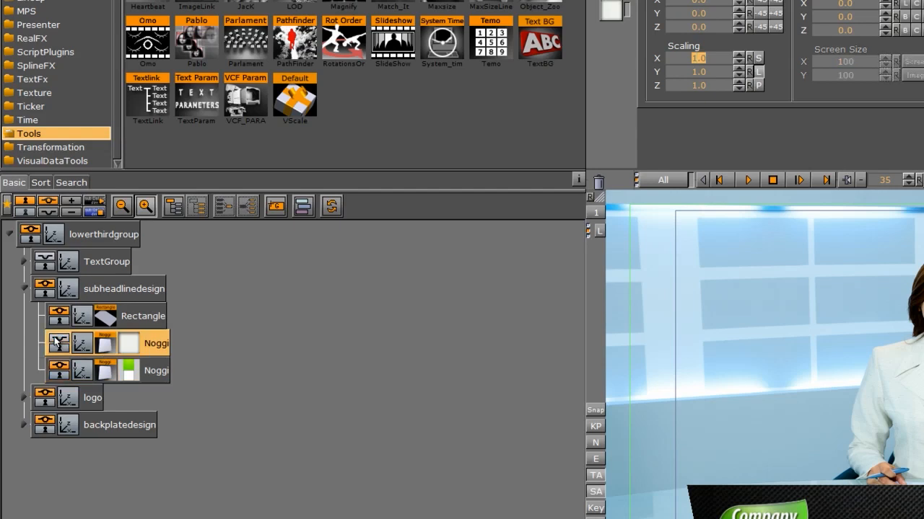
Place the green Noggi's axis center at its right and bottom edges and set a key frame at frame 35.
{"action": "left_click", "coordinate": [83, 374]}
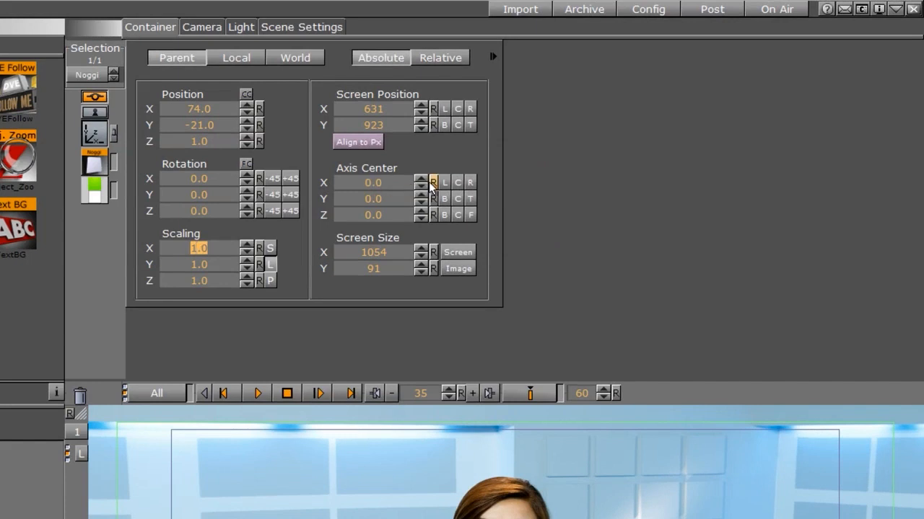
{"action": "left_click", "coordinate": [471, 184]}
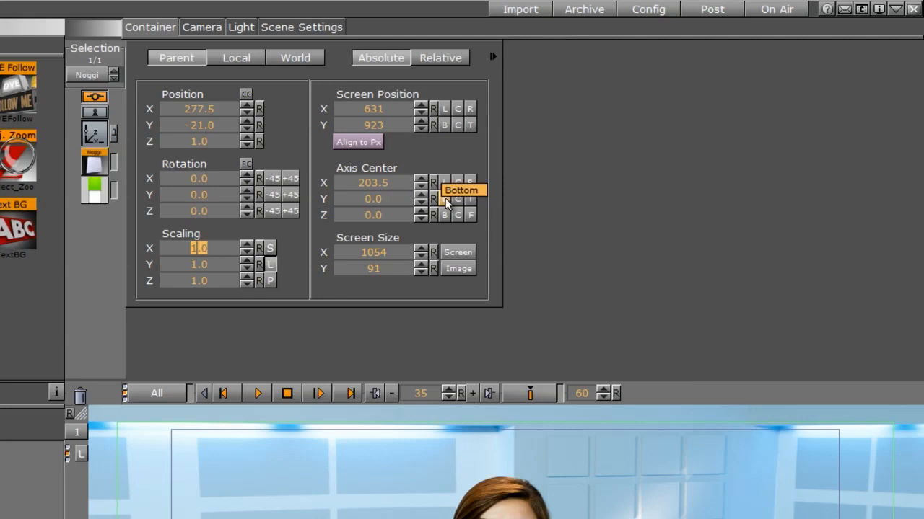
{"action": "left_click", "coordinate": [444, 199]}
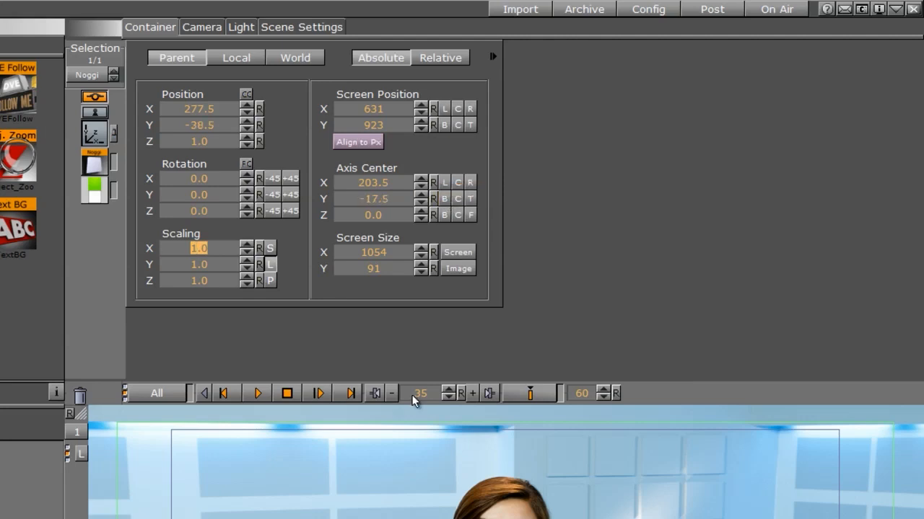
{"action": "left_click", "coordinate": [532, 394]}
Scale the green Noggi proportionally to 0.0 at frame 13 and set a key frame there.
{"action": "left_click_drag", "start_coordinate": [415, 394], "coordinate": [357, 393]}
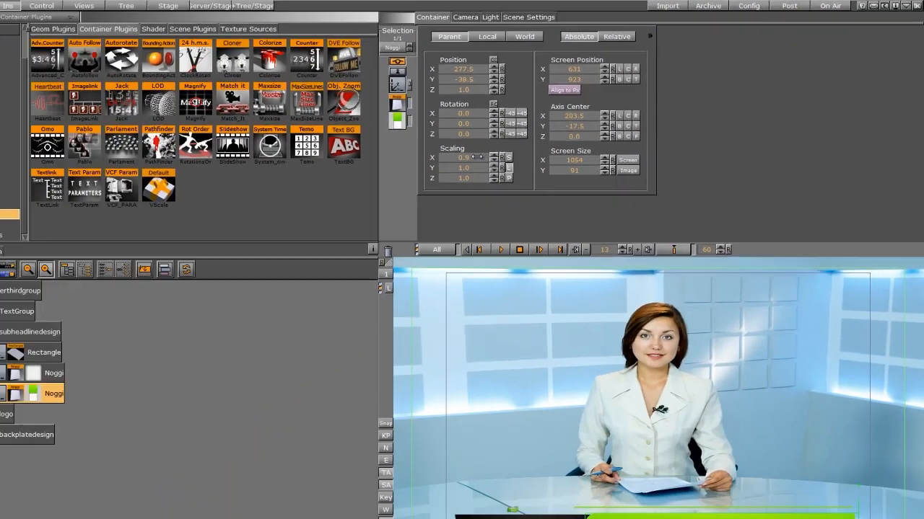
{"action": "left_click_drag", "start_coordinate": [228, 248], "coordinate": [192, 248]}
{"action": "left_click_drag", "start_coordinate": [482, 149], "coordinate": [425, 149]}
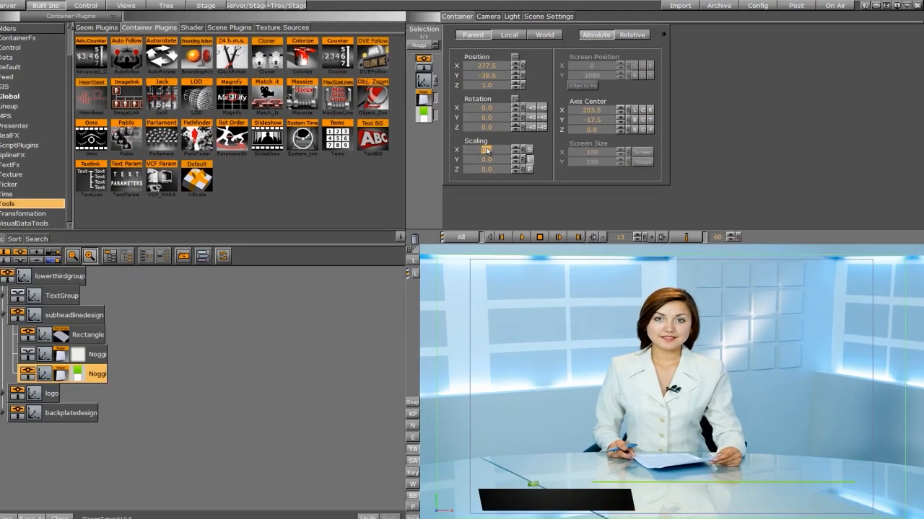
{"action": "left_click", "coordinate": [685, 237]}
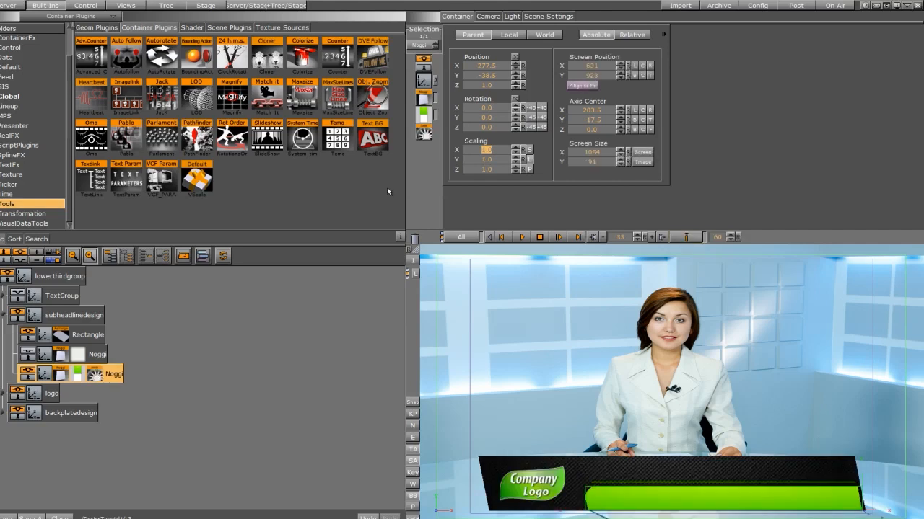
Make the white Noggi container visible and place its axis center at the right and bottom edges.
{"action": "left_click", "coordinate": [33, 355]}
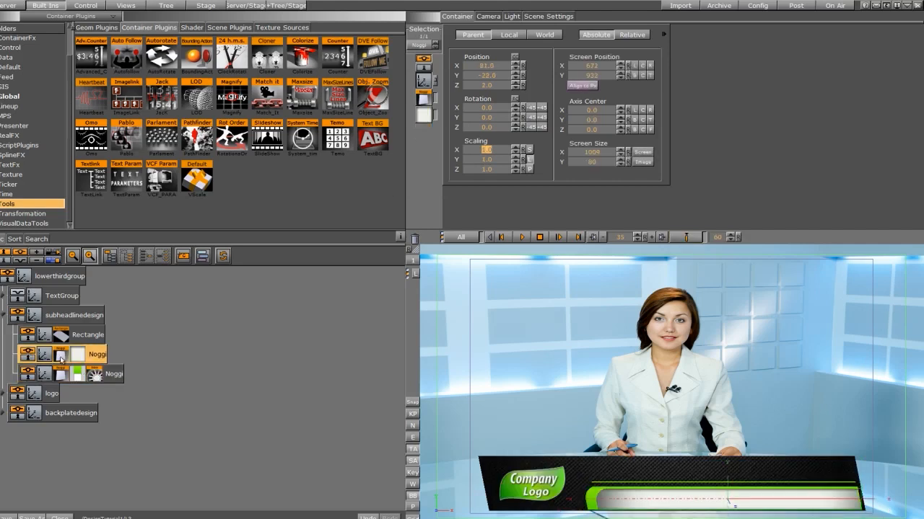
{"action": "left_click", "coordinate": [61, 359]}
{"action": "left_click", "coordinate": [45, 355]}
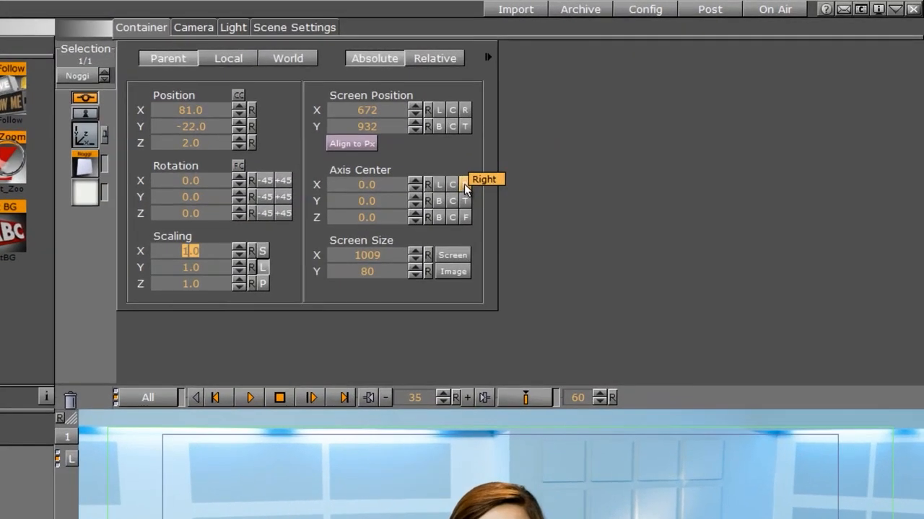
{"action": "left_click", "coordinate": [464, 184]}
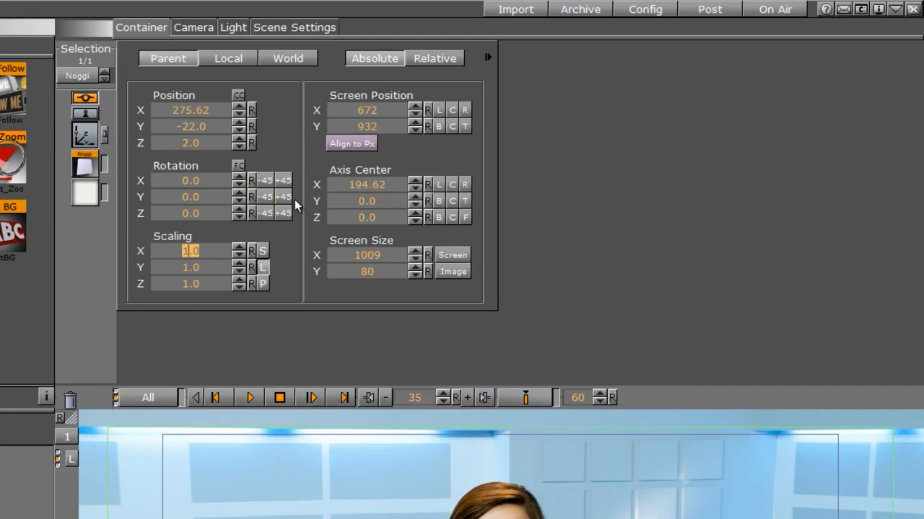
{"action": "left_click", "coordinate": [438, 200]}
Key frame the white Noggi at scale 1.0 on frame 50 and at scale 0.0 on frame 16, and play the animation.
{"action": "left_click_drag", "start_coordinate": [402, 400], "coordinate": [414, 405]}
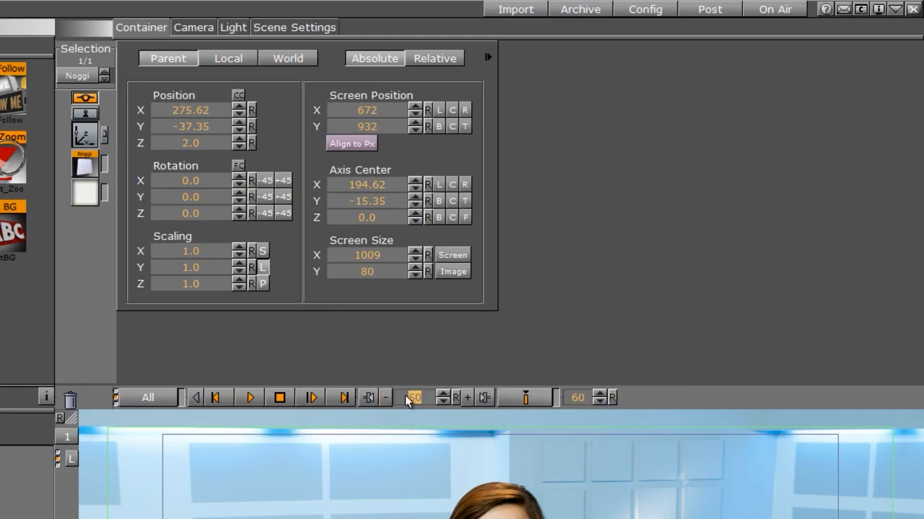
{"action": "left_click", "coordinate": [525, 397]}
{"action": "left_click_drag", "start_coordinate": [417, 397], "coordinate": [339, 401]}
{"action": "left_click_drag", "start_coordinate": [209, 252], "coordinate": [25, 278]}
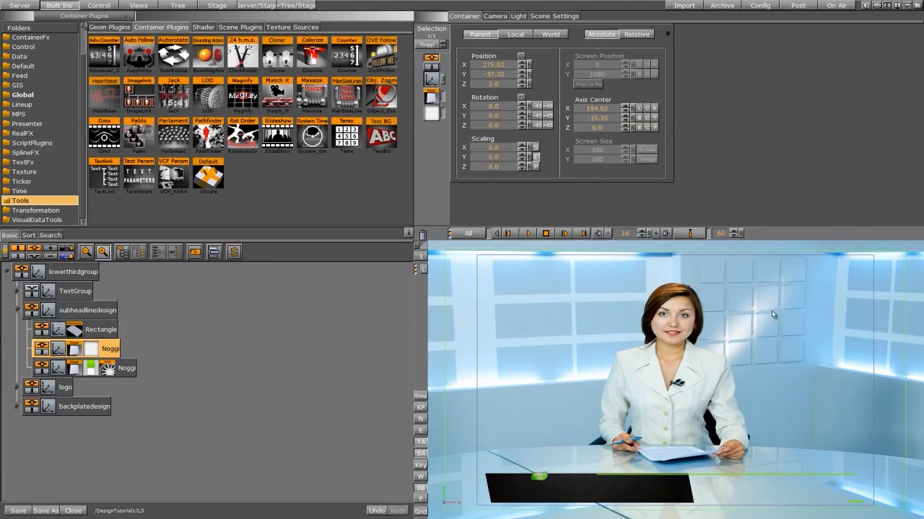
{"action": "left_click", "coordinate": [684, 233]}
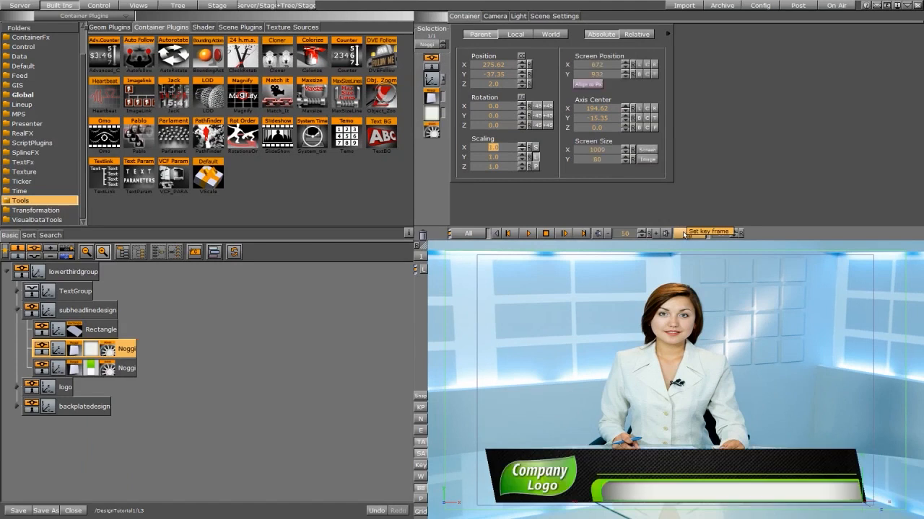
{"action": "left_click", "coordinate": [527, 233]}
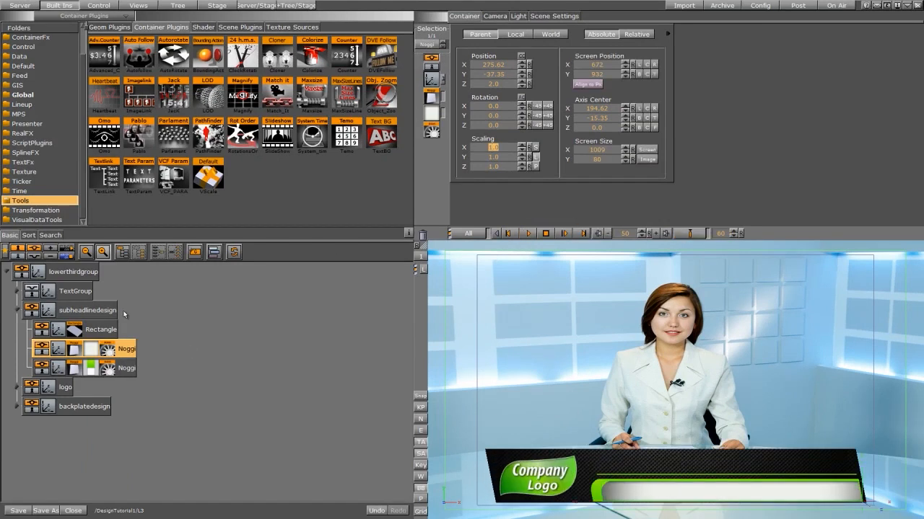
Place the Rectangle's axis center at its right edge, key frame its X scaling from 0.0 at frame 21 to 1.0 at frame 50, and play the animation.
{"action": "left_click", "coordinate": [57, 331]}
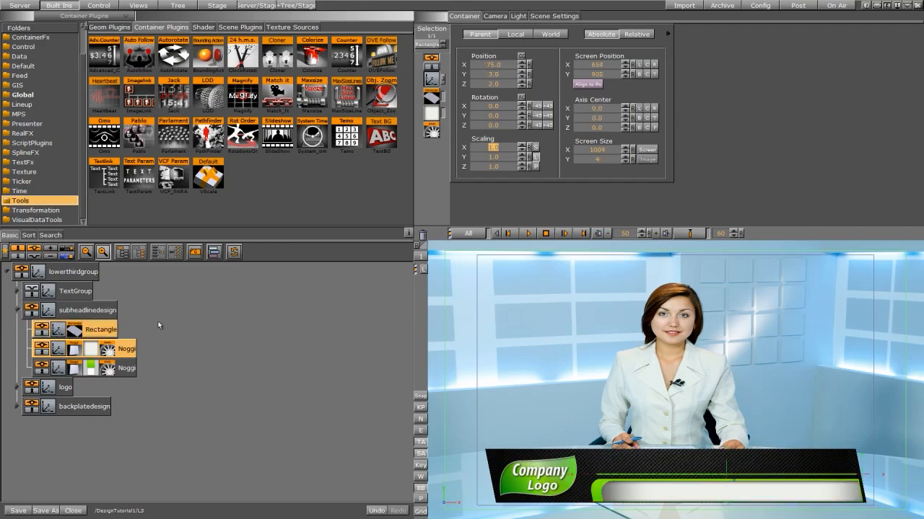
{"action": "left_click", "coordinate": [653, 108]}
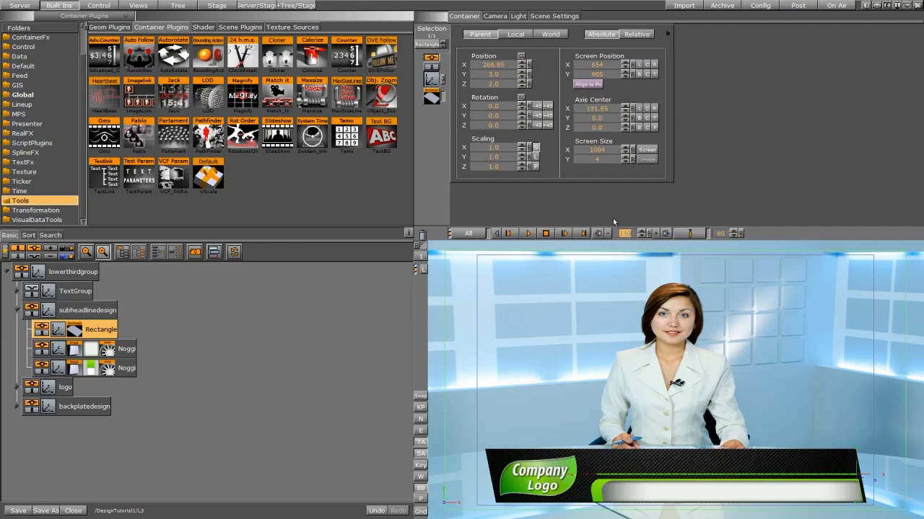
{"action": "left_click", "coordinate": [600, 233]}
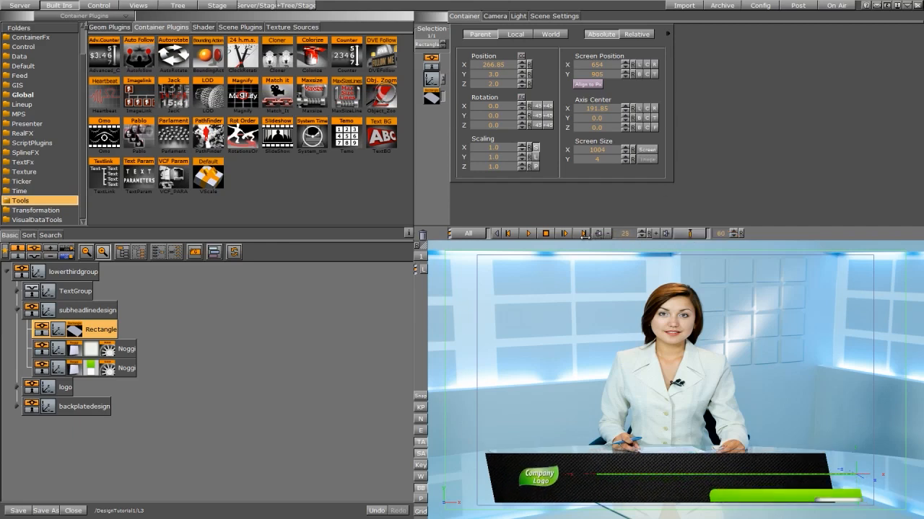
{"action": "left_click", "coordinate": [583, 234]}
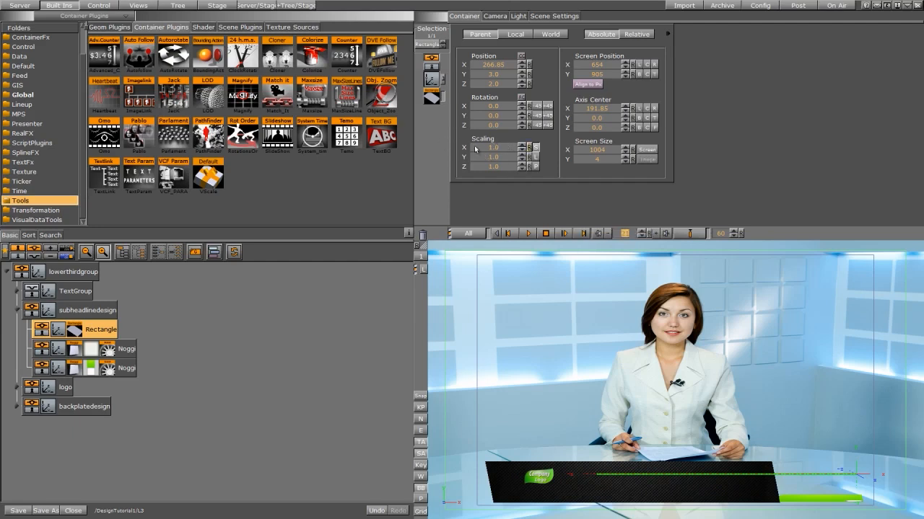
{"action": "left_click_drag", "start_coordinate": [510, 147], "coordinate": [417, 145]}
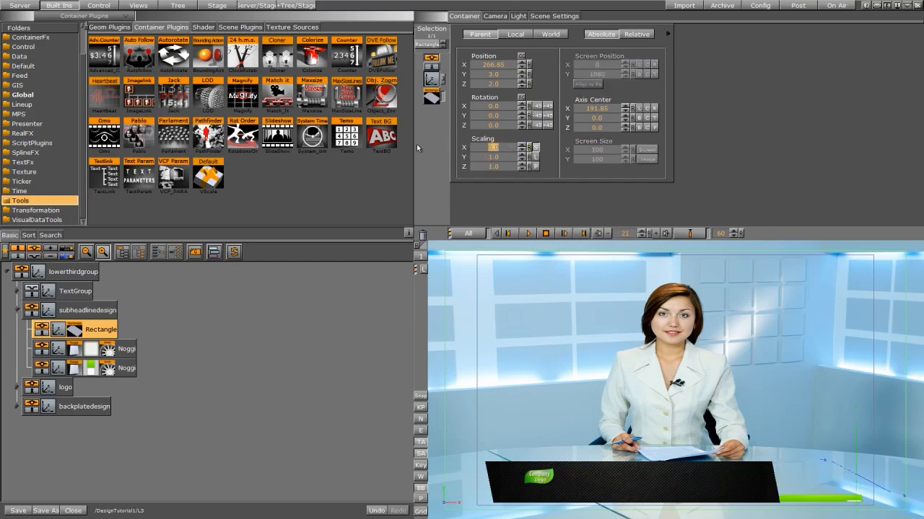
{"action": "left_click", "coordinate": [684, 234]}
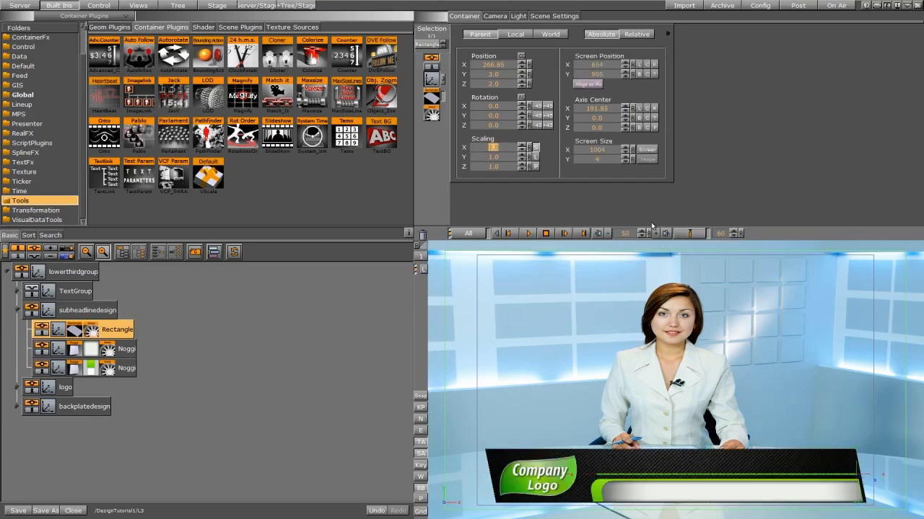
{"action": "left_click", "coordinate": [16, 312]}
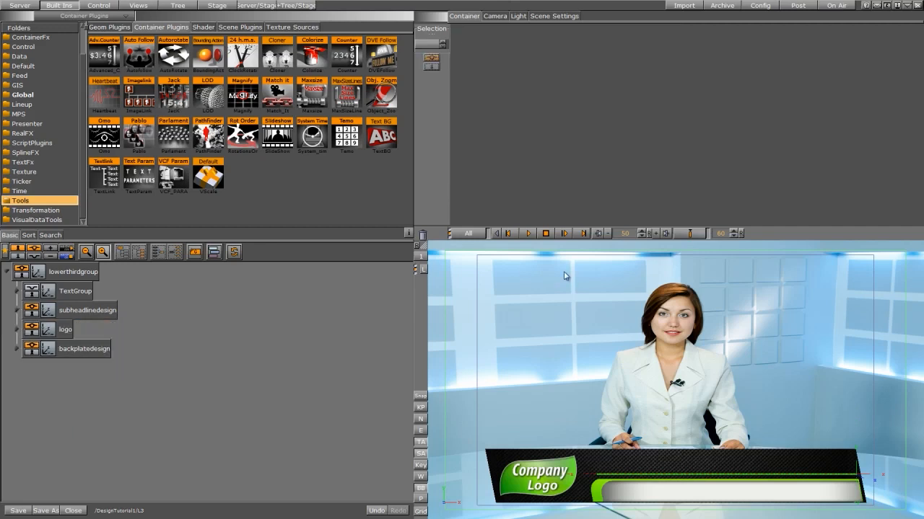
{"action": "left_click", "coordinate": [527, 233]}
Make TextGroup visible, expand it, and apply the TFxScale text effect to the Healine container.
{"action": "left_click", "coordinate": [31, 290]}
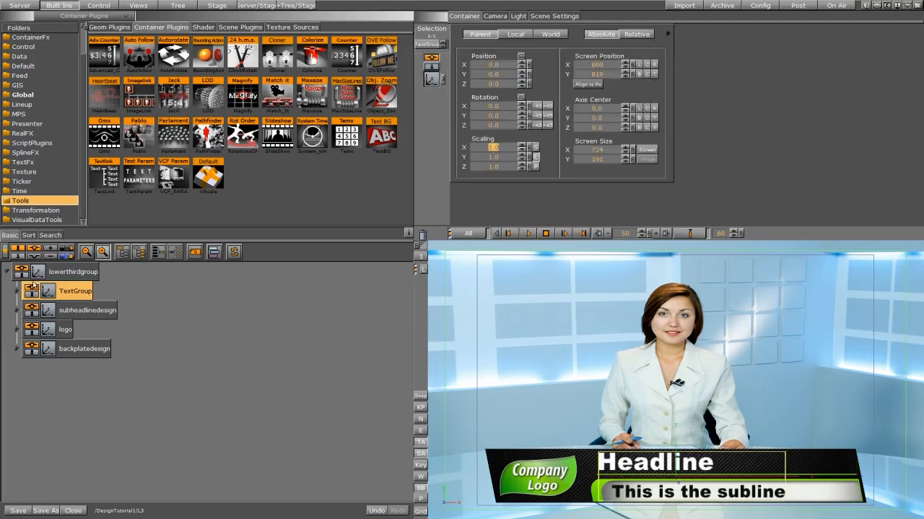
{"action": "left_click", "coordinate": [16, 292]}
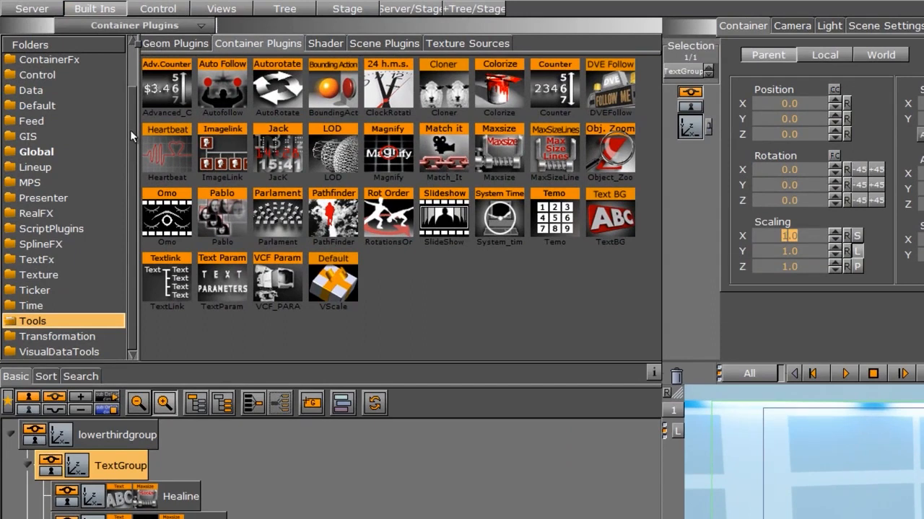
{"action": "left_click", "coordinate": [44, 259]}
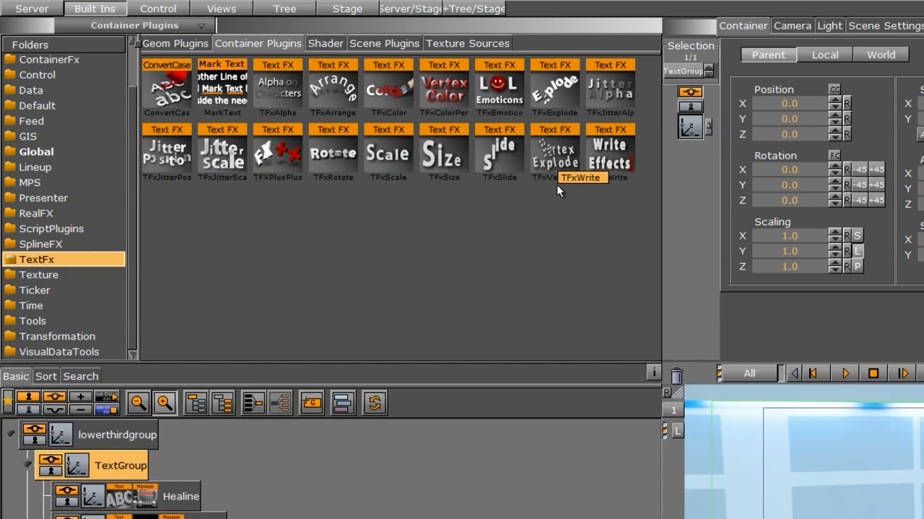
{"action": "left_click_drag", "start_coordinate": [388, 153], "coordinate": [183, 492]}
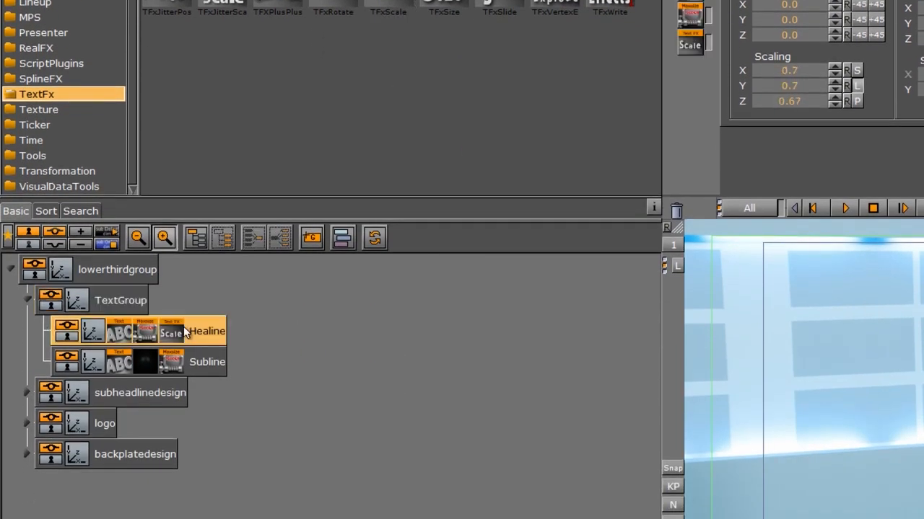
Key frame the Healine's TFxScale progress at 0.0 on frame 0 and at 100.0 on frame 60.
{"action": "left_click", "coordinate": [180, 328]}
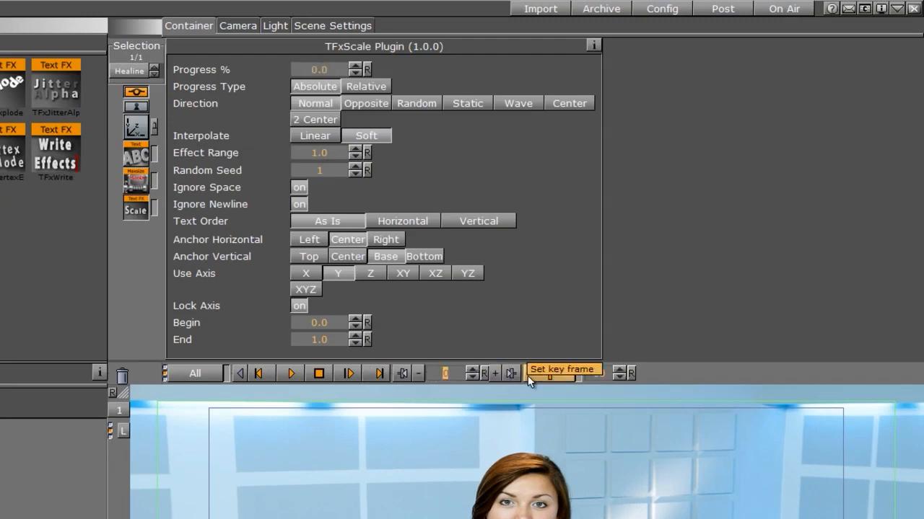
{"action": "left_click", "coordinate": [537, 376]}
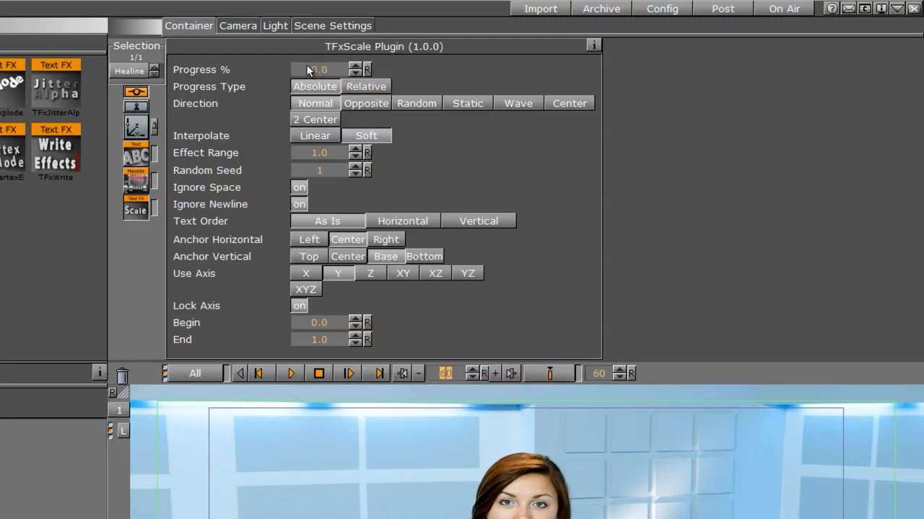
{"action": "left_click_drag", "start_coordinate": [308, 70], "coordinate": [459, 31]}
{"action": "left_click_drag", "start_coordinate": [296, 63], "coordinate": [495, 100]}
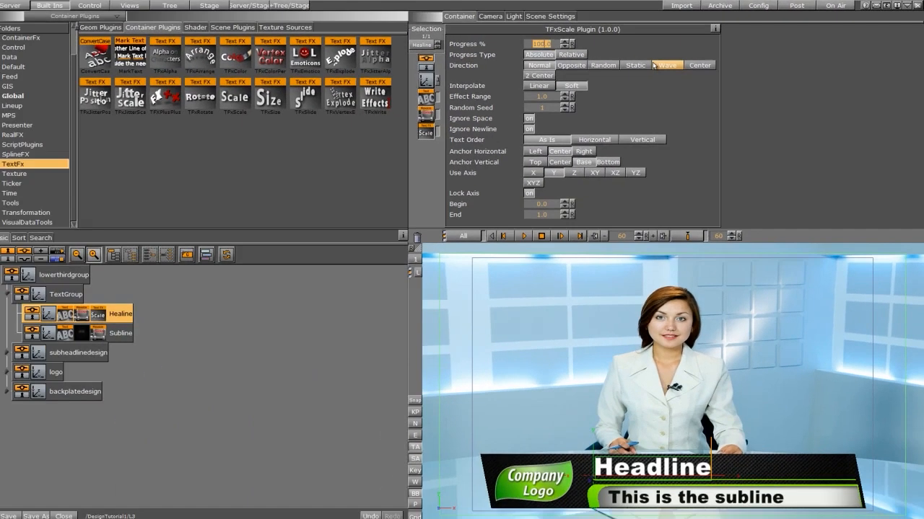
{"action": "left_click", "coordinate": [689, 237]}
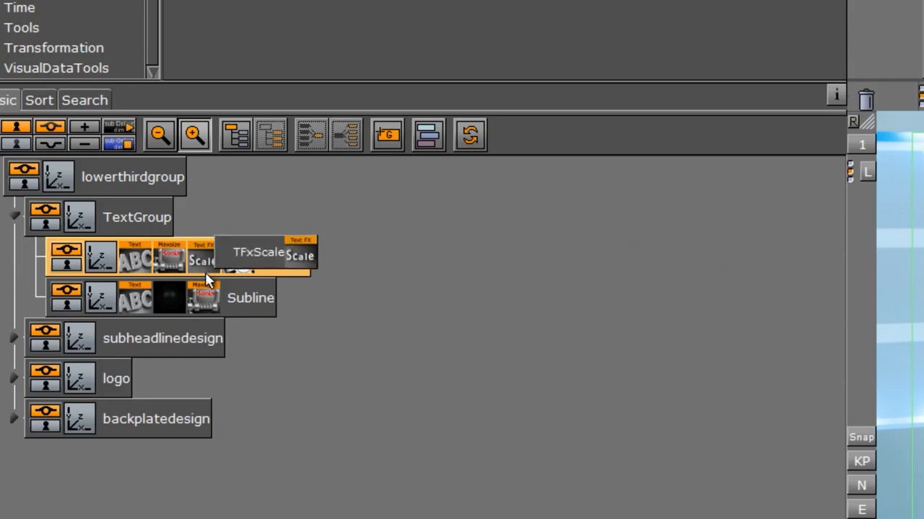
Copy the Healine's TFxScale effect to the Subline container and play the animation.
{"action": "left_click_drag", "start_coordinate": [204, 262], "coordinate": [199, 295]}
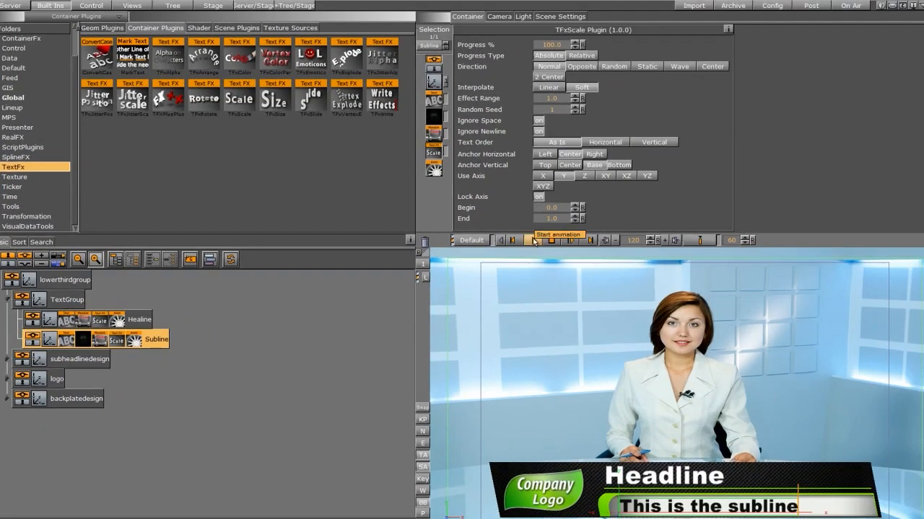
{"action": "left_click", "coordinate": [533, 240]}
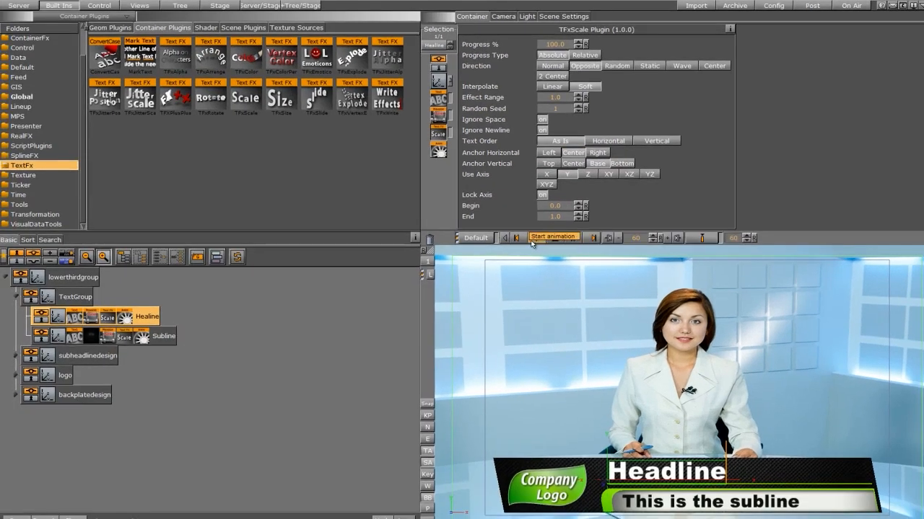
Turn off the bounding box display in the preview and replay the animation.
{"action": "left_click", "coordinate": [253, 414]}
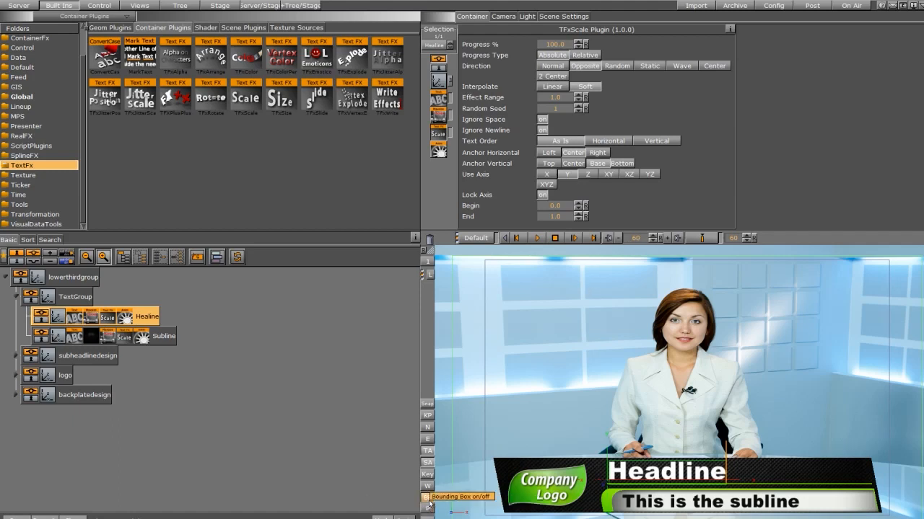
{"action": "left_click_drag", "start_coordinate": [640, 238], "coordinate": [606, 238]}
{"action": "left_click", "coordinate": [532, 239]}
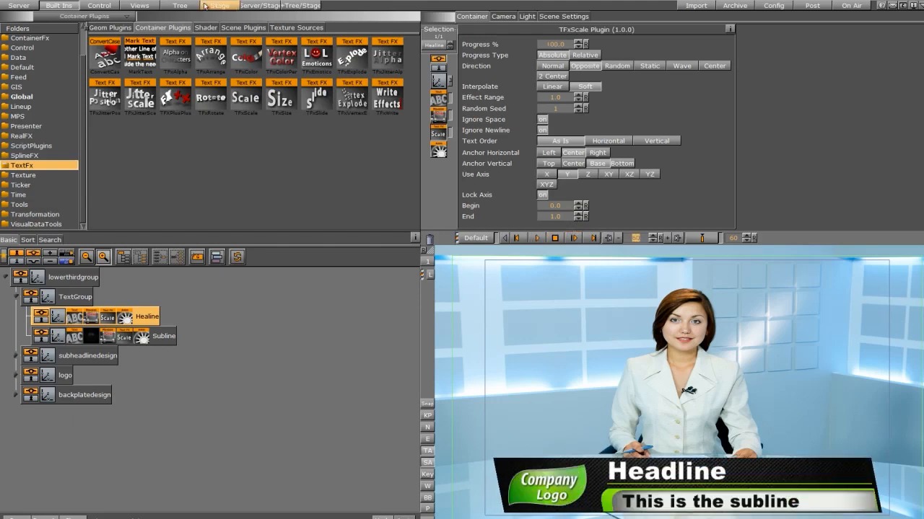
{"action": "left_click", "coordinate": [535, 238]}
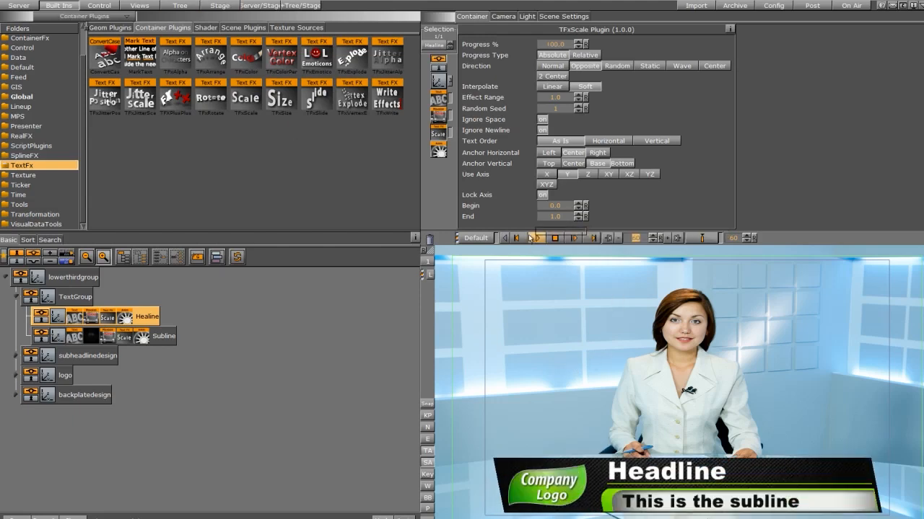
In the Stage timeline, move the starting progress keyframe of the Headline to 0.483 sec and of the Subline to frame 30, and play the animation.
{"action": "left_click", "coordinate": [219, 5]}
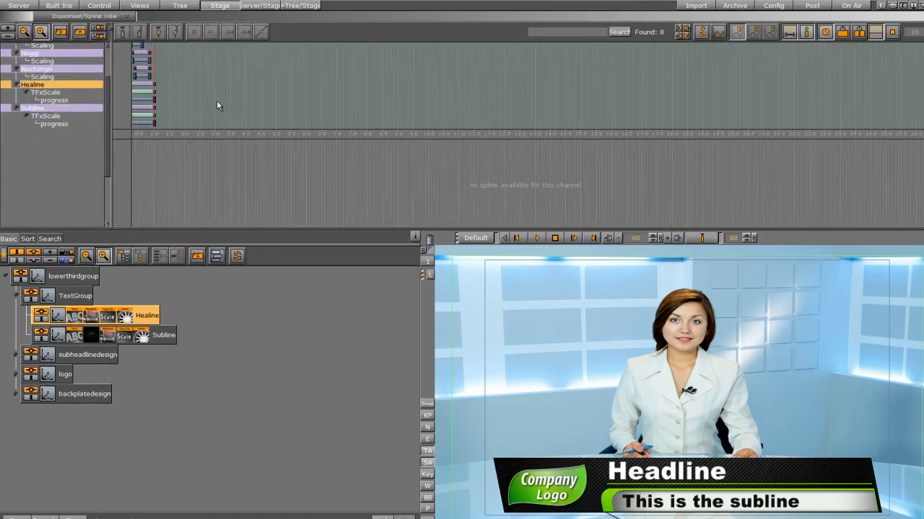
{"action": "left_click_drag", "start_coordinate": [174, 111], "coordinate": [339, 100]}
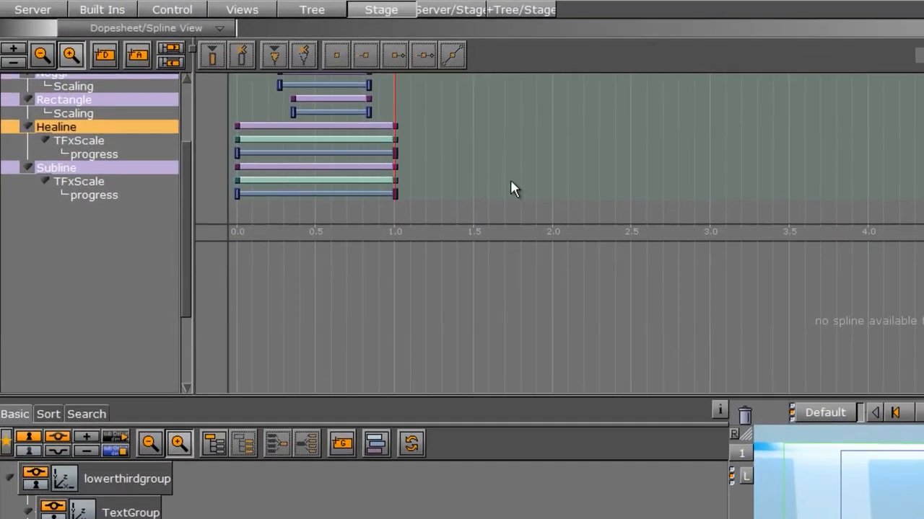
{"action": "scroll", "coordinate": [437, 181], "scroll_direction": "down", "scroll_amount": 5}
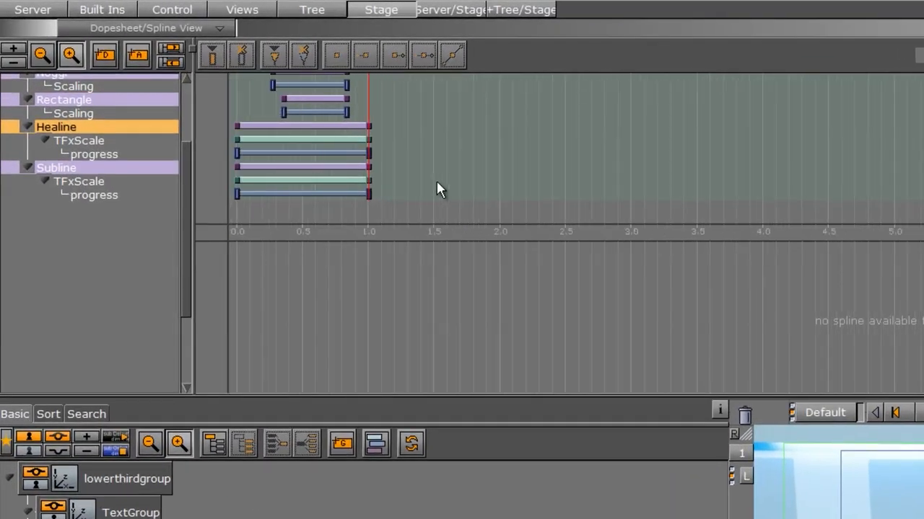
{"action": "scroll", "coordinate": [437, 181], "scroll_direction": "right", "scroll_amount": 2}
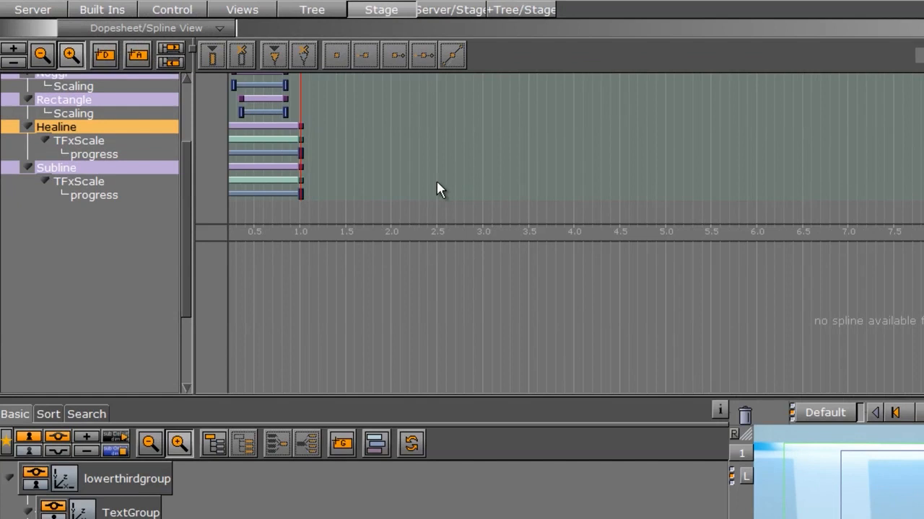
{"action": "scroll", "coordinate": [437, 183], "scroll_direction": "up", "scroll_amount": 4}
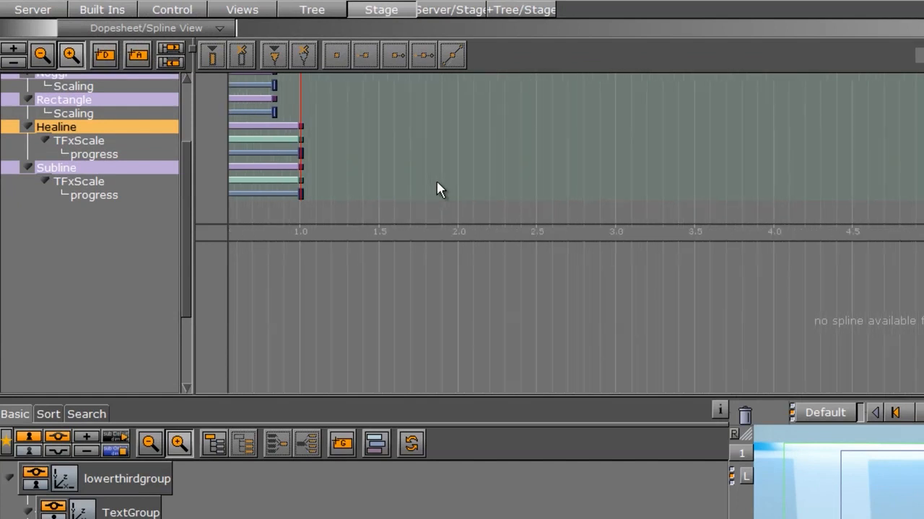
{"action": "mouse_move", "coordinate": [329, 181]}
{"action": "middle_mouse_down"}
{"action": "mouse_move", "coordinate": [562, 157]}
{"action": "mouse_move", "coordinate": [557, 171]}
{"action": "mouse_move", "coordinate": [613, 149]}
{"action": "mouse_move", "coordinate": [588, 205]}
{"action": "mouse_move", "coordinate": [234, 167]}
{"action": "mouse_move", "coordinate": [870, 175]}
{"action": "mouse_move", "coordinate": [858, 155]}
{"action": "mouse_move", "coordinate": [853, 169]}
{"action": "middle_mouse_up"}
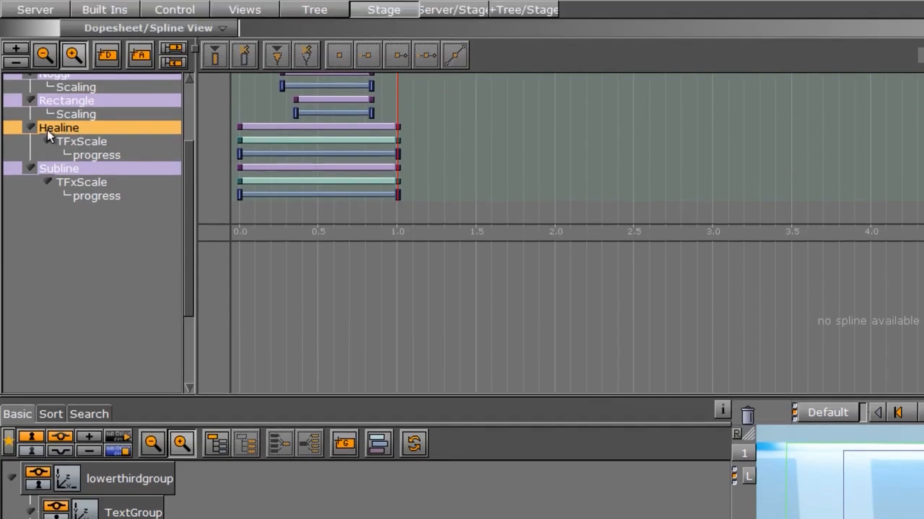
{"action": "left_click_drag", "start_coordinate": [241, 153], "coordinate": [313, 153]}
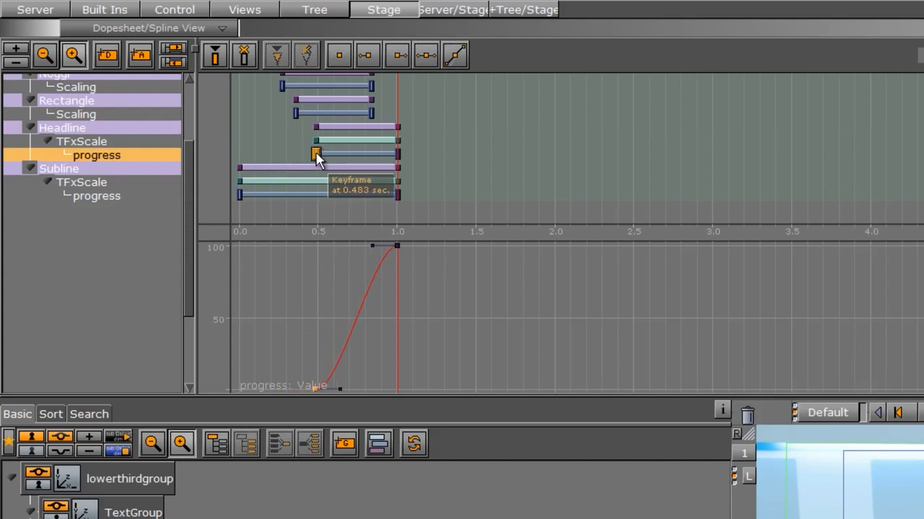
{"action": "left_click_drag", "start_coordinate": [240, 196], "coordinate": [195, 174]}
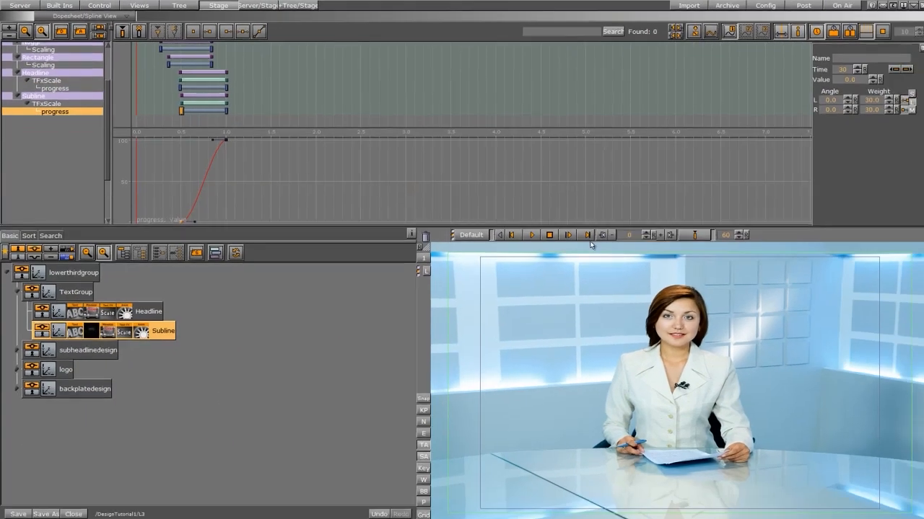
{"action": "left_click", "coordinate": [528, 232]}
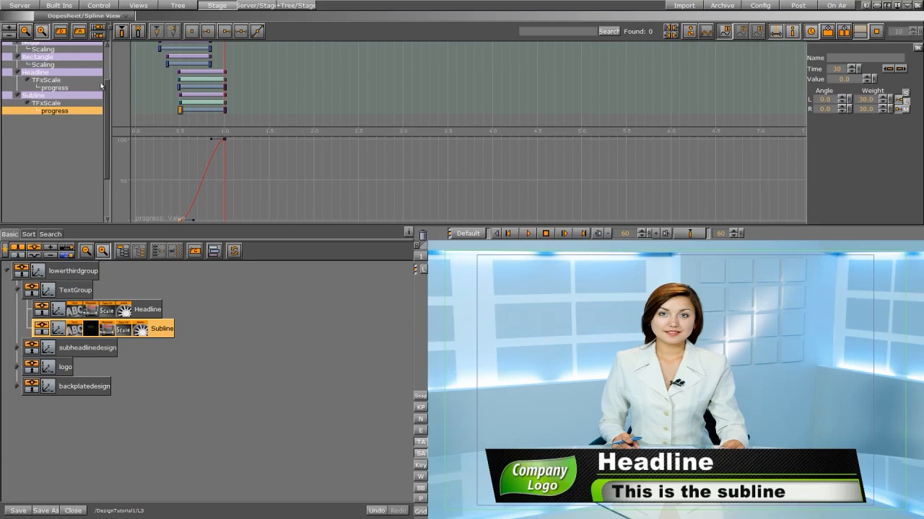
Add a stop/tag to the Default director at 1.0 sec, where the build-in animation ends.
{"action": "scroll", "coordinate": [105, 70], "scroll_direction": "up", "scroll_amount": 3}
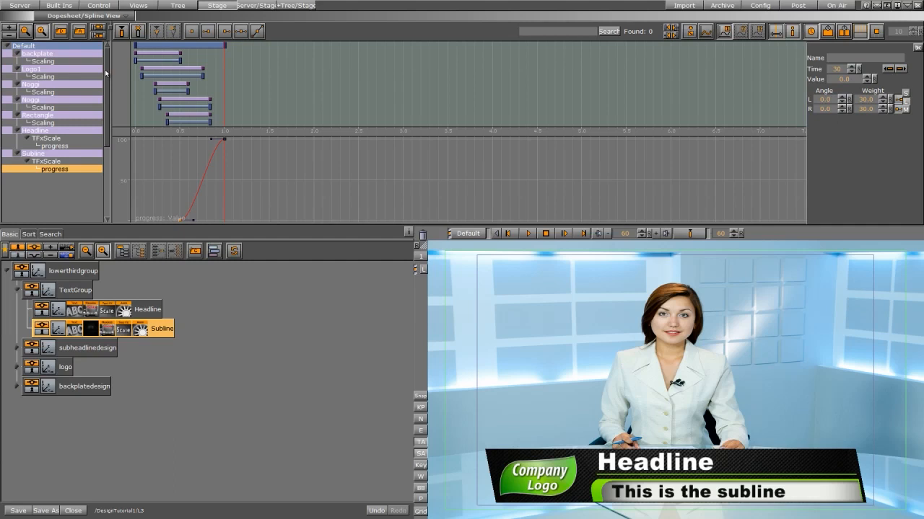
{"action": "left_click", "coordinate": [21, 46]}
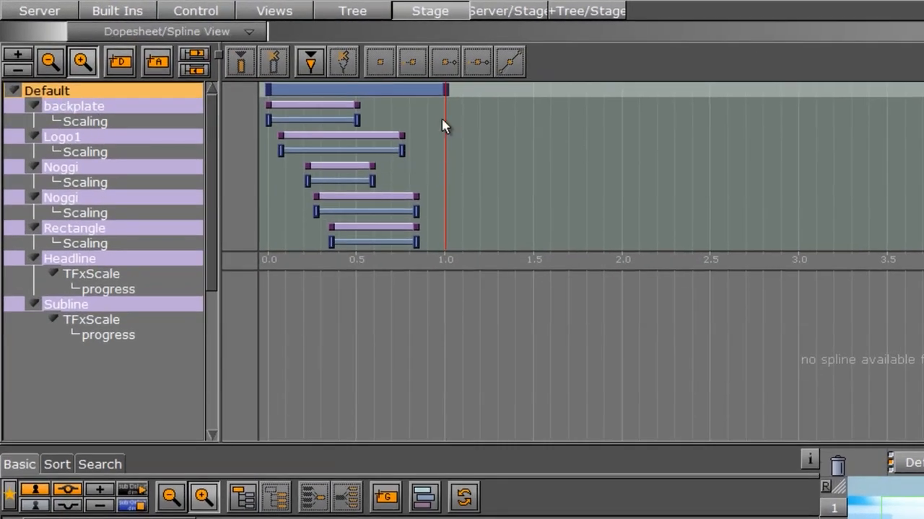
{"action": "left_click", "coordinate": [312, 63]}
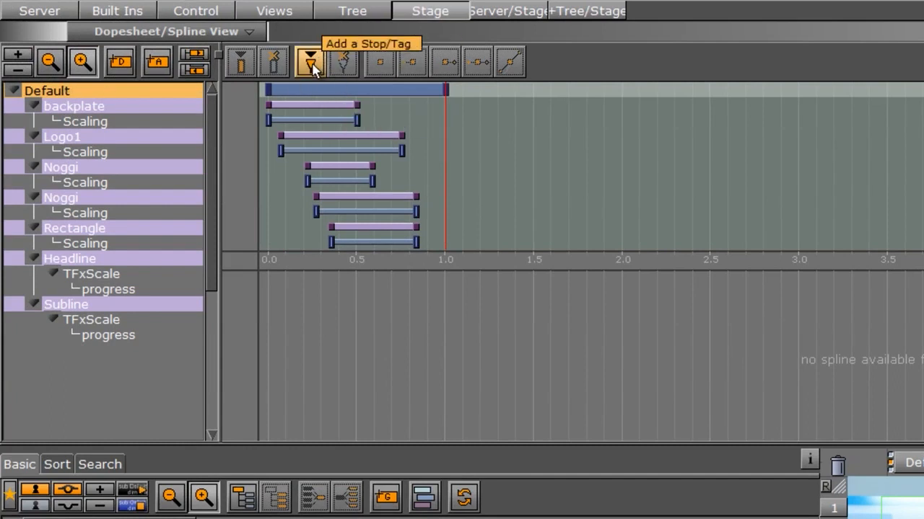
{"action": "left_click", "coordinate": [443, 86]}
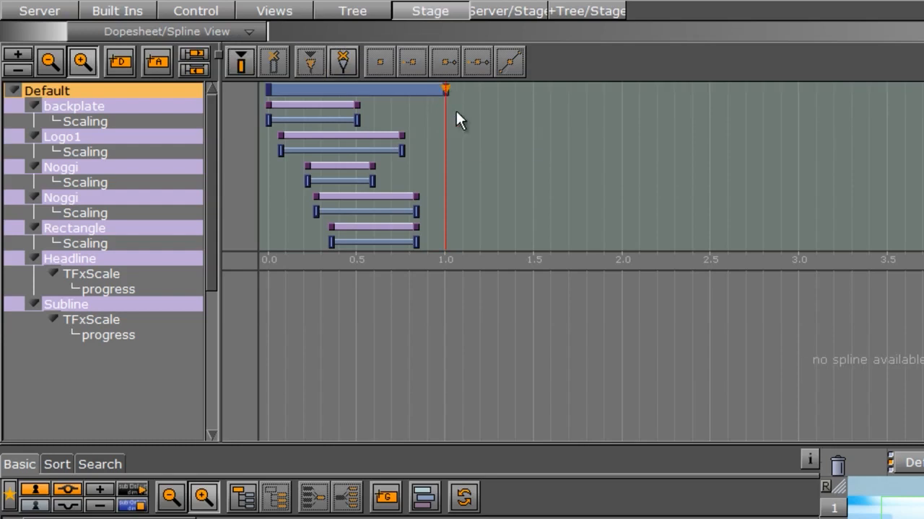
{"action": "mouse_move", "coordinate": [445, 166]}
{"action": "left_mouse_down"}
{"action": "mouse_move", "coordinate": [449, 156]}
{"action": "mouse_move", "coordinate": [445, 190]}
{"action": "left_mouse_up"}
Copy the backplate's end Scaling keyframe to about 1.07 sec and move its starting keyframe to about 1.25 sec in the Stage timeline.
{"action": "left_click", "coordinate": [357, 120]}
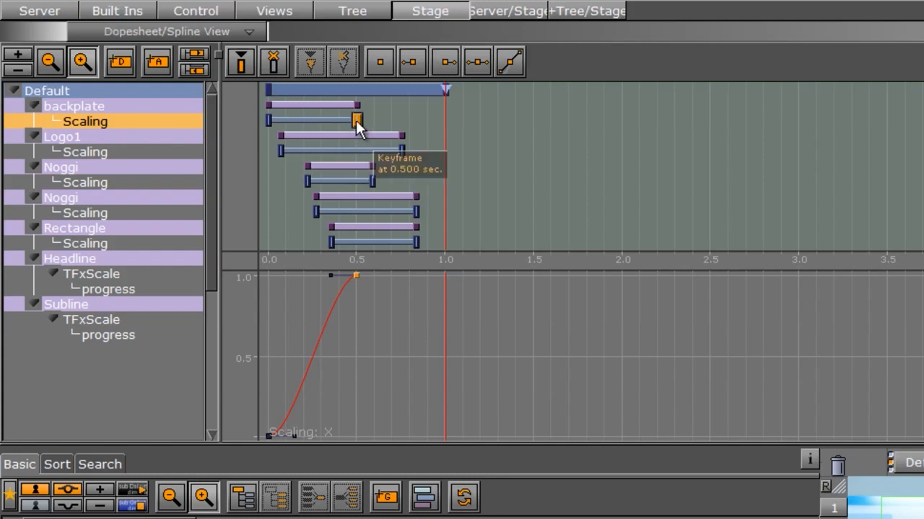
{"action": "left_click_drag", "start_coordinate": [357, 121], "coordinate": [457, 124], "text": "ctrl"}
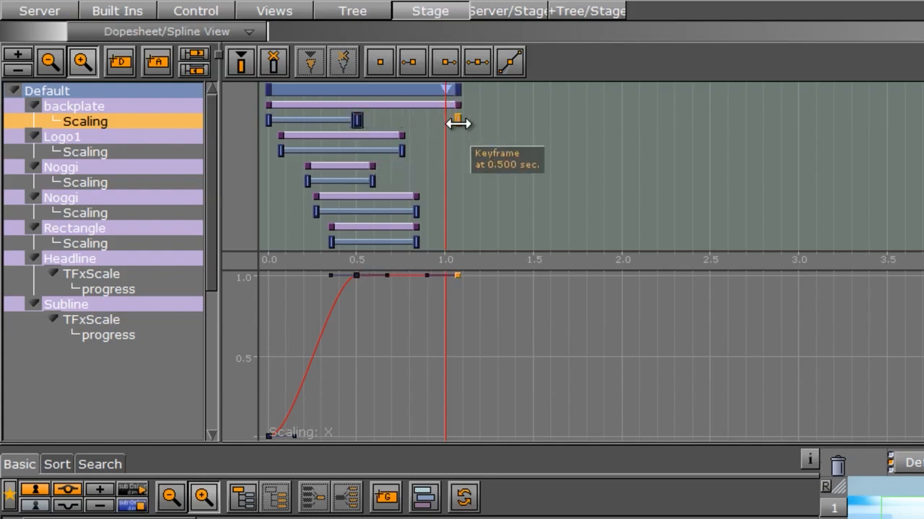
{"action": "left_click", "coordinate": [267, 123]}
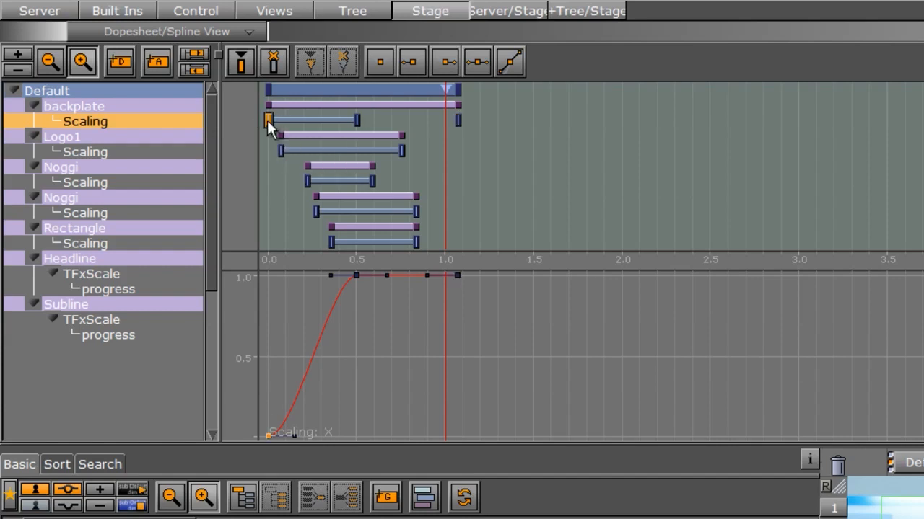
{"action": "left_click_drag", "start_coordinate": [268, 126], "coordinate": [488, 137]}
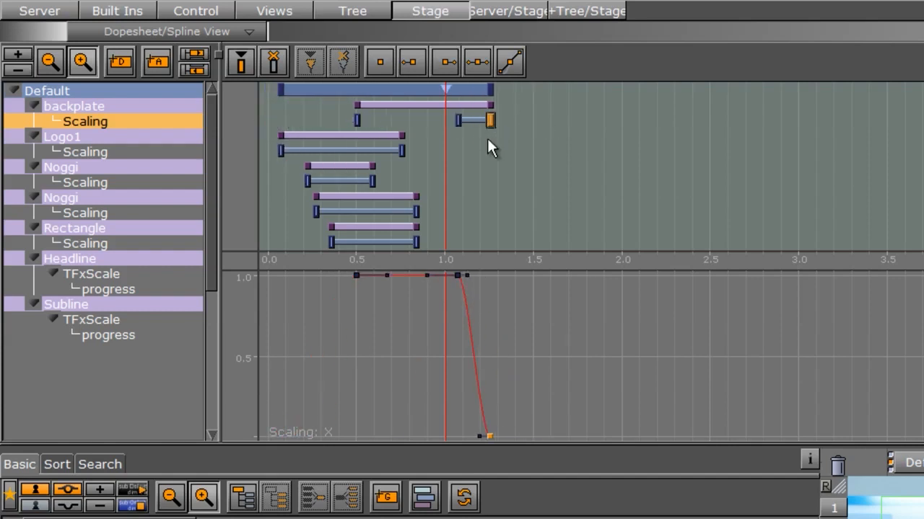
Copy Logo1's end Scaling keyframe to about 1.07 sec and its starting keyframe to 1.284 sec for the animate-out.
{"action": "left_click", "coordinate": [401, 150]}
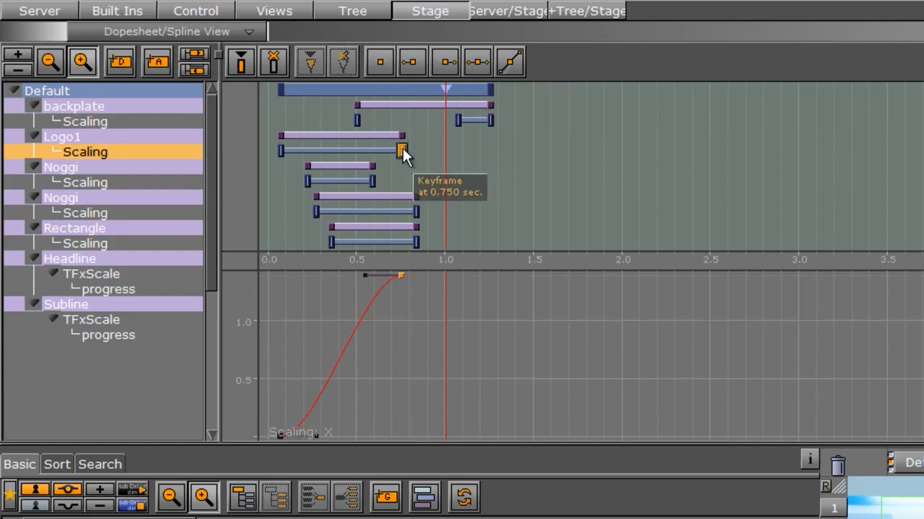
{"action": "left_click_drag", "start_coordinate": [456, 155], "coordinate": [458, 154]}
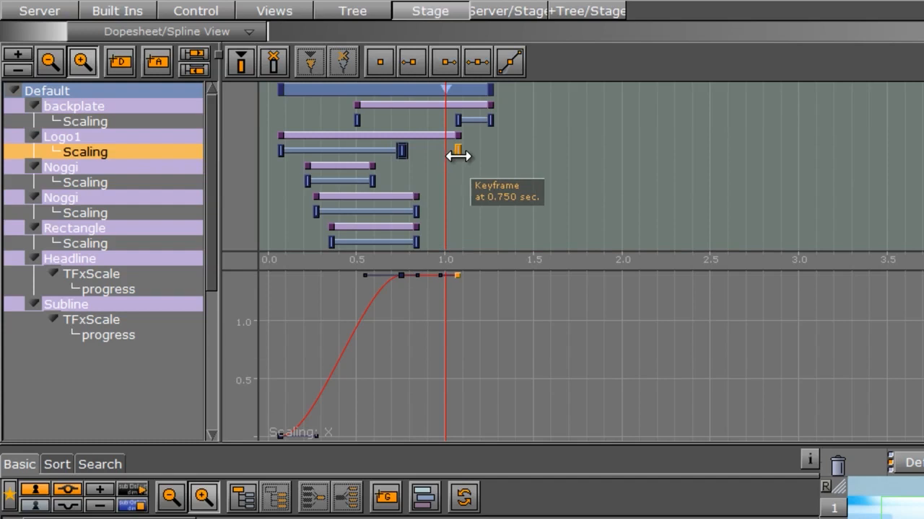
{"action": "left_click", "coordinate": [280, 150]}
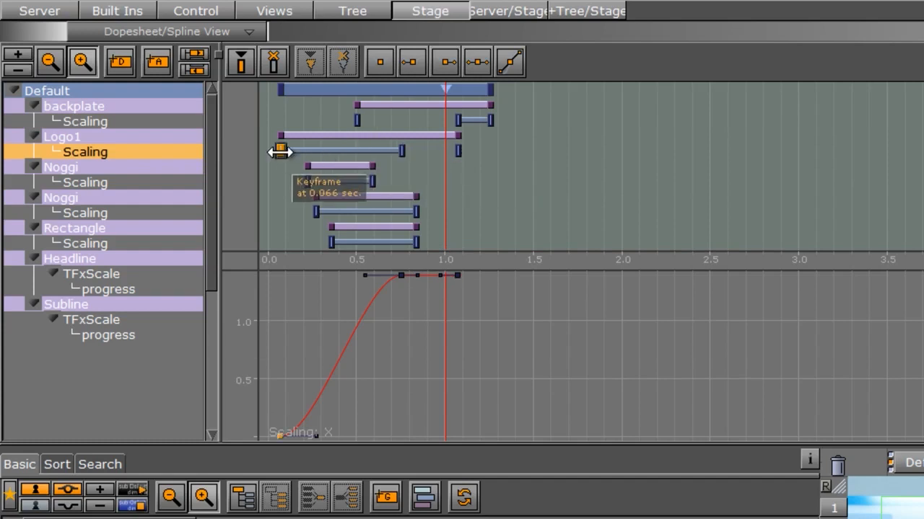
{"action": "left_click_drag", "start_coordinate": [279, 150], "coordinate": [494, 166], "text": "ctrl"}
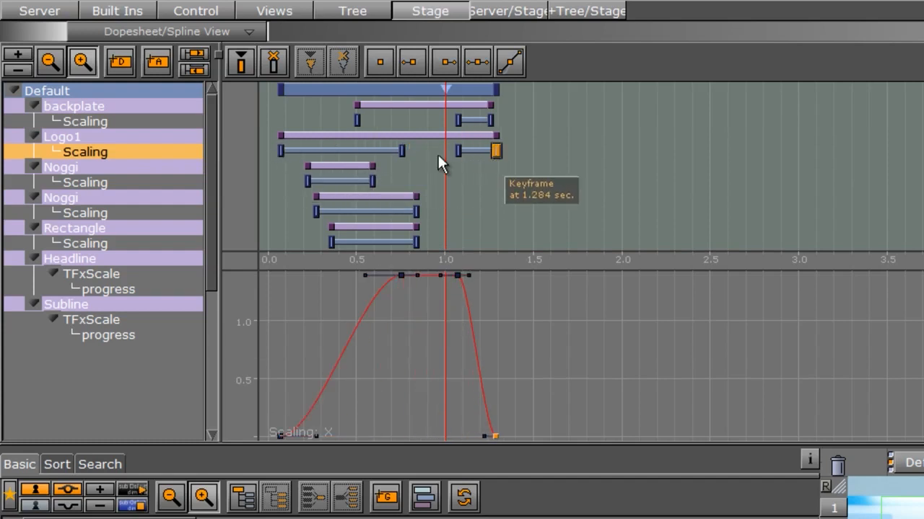
Copy the end and starting Scaling keyframes of both Noggi containers past the stop point, with the end keyframes at about 1.09 and 1.17 sec.
{"action": "left_click_drag", "start_coordinate": [372, 182], "coordinate": [462, 181], "text": "ctrl"}
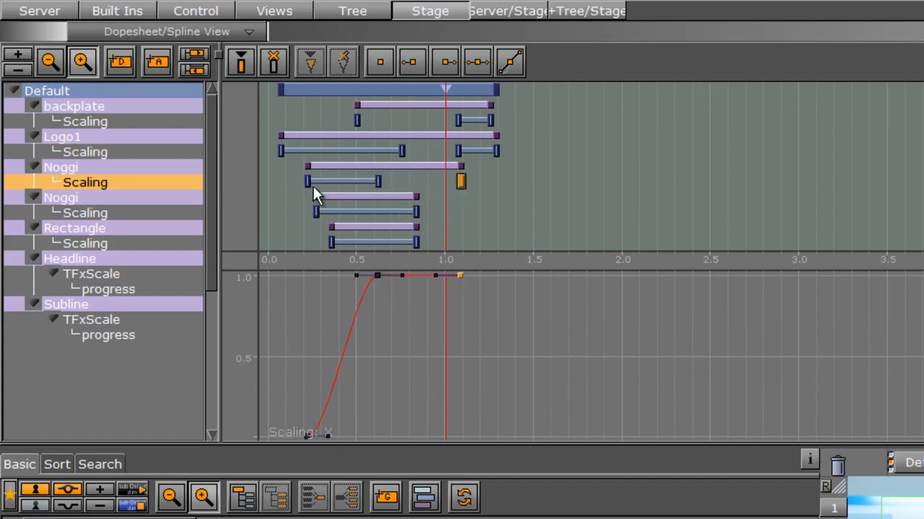
{"action": "left_click_drag", "start_coordinate": [312, 184], "coordinate": [503, 183], "text": "ctrl"}
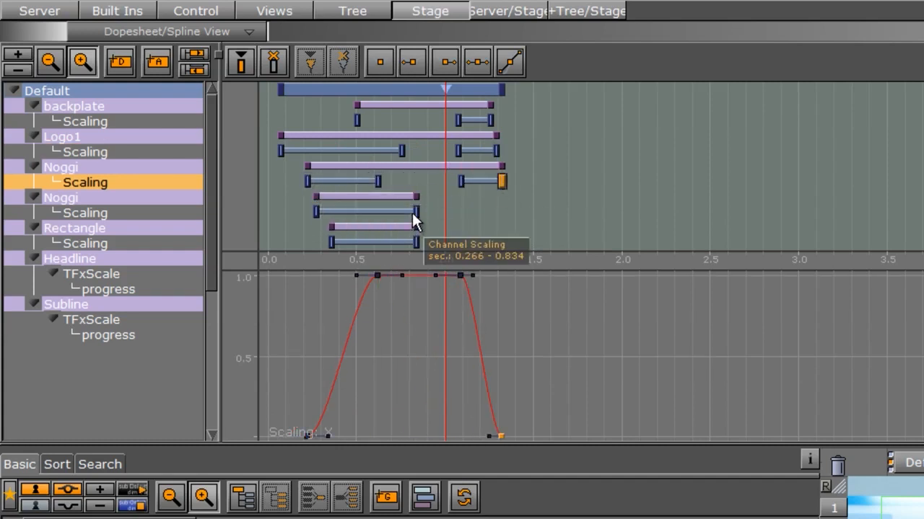
{"action": "left_click_drag", "start_coordinate": [416, 211], "coordinate": [475, 212], "text": "ctrl"}
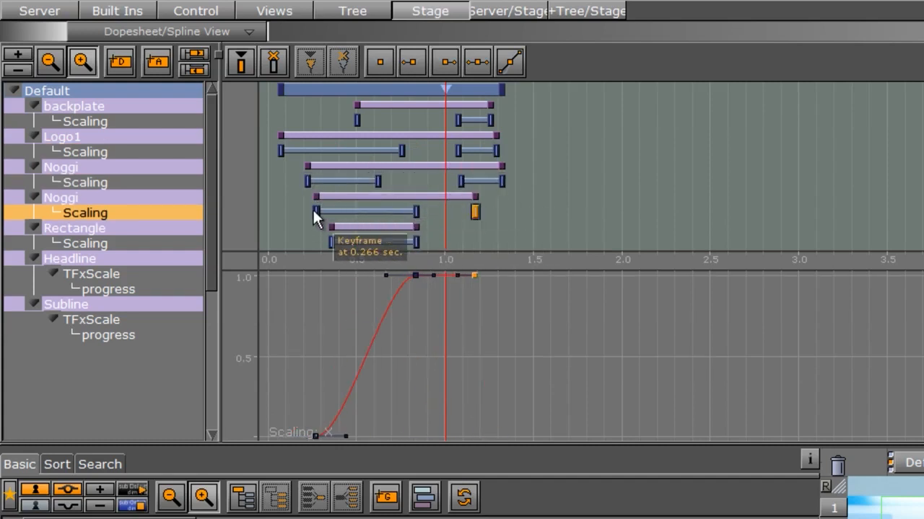
{"action": "left_click_drag", "start_coordinate": [316, 211], "coordinate": [509, 215], "text": "ctrl"}
Copy the Rectangle's end Scaling keyframe to about 1.1 sec and its starting keyframe to about 1.32 sec.
{"action": "middle_click_drag", "start_coordinate": [543, 229], "coordinate": [563, 144]}
{"action": "scroll", "coordinate": [445, 162], "scroll_direction": "up", "scroll_amount": 1}
{"action": "left_click_drag", "start_coordinate": [413, 168], "coordinate": [470, 171], "text": "ctrl"}
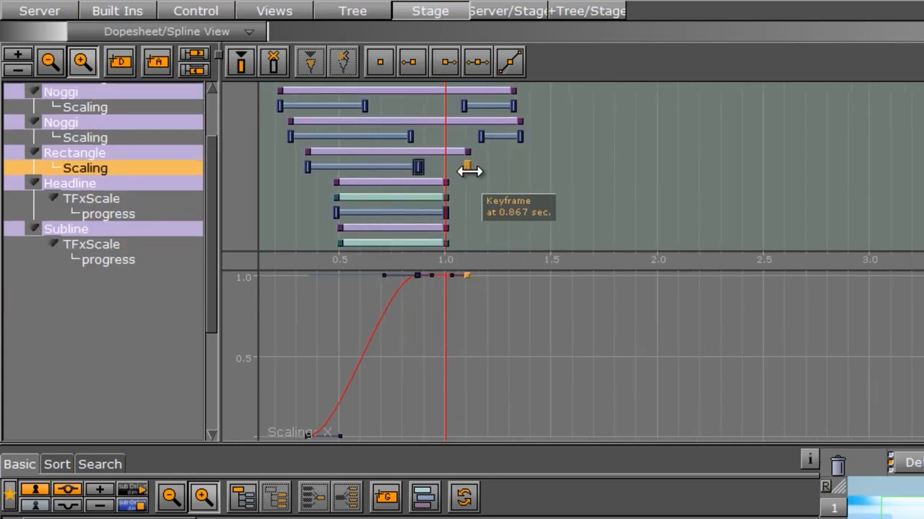
{"action": "left_click_drag", "start_coordinate": [308, 166], "coordinate": [515, 183], "text": "ctrl"}
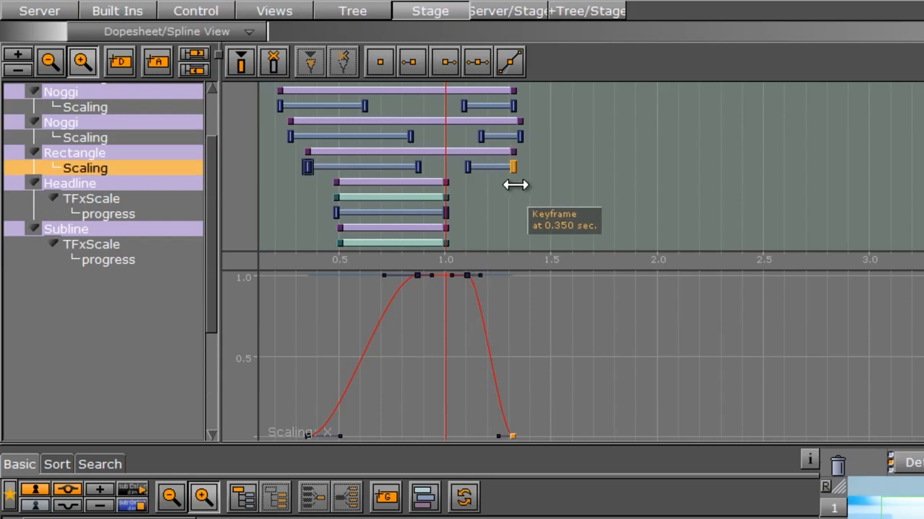
Copy the end and starting progress keyframes of the Headline and Subline past the stop point, and play the animation.
{"action": "left_click", "coordinate": [447, 212]}
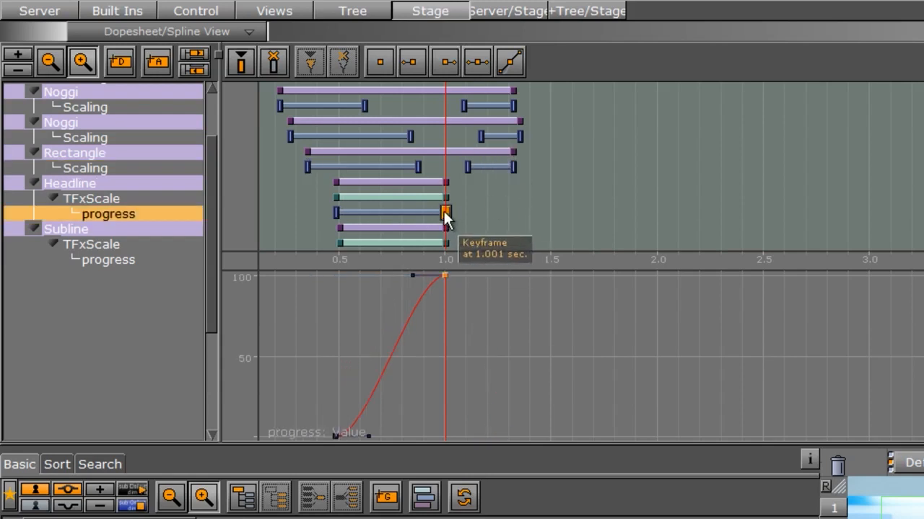
{"action": "left_click_drag", "start_coordinate": [447, 213], "coordinate": [464, 212], "text": "ctrl"}
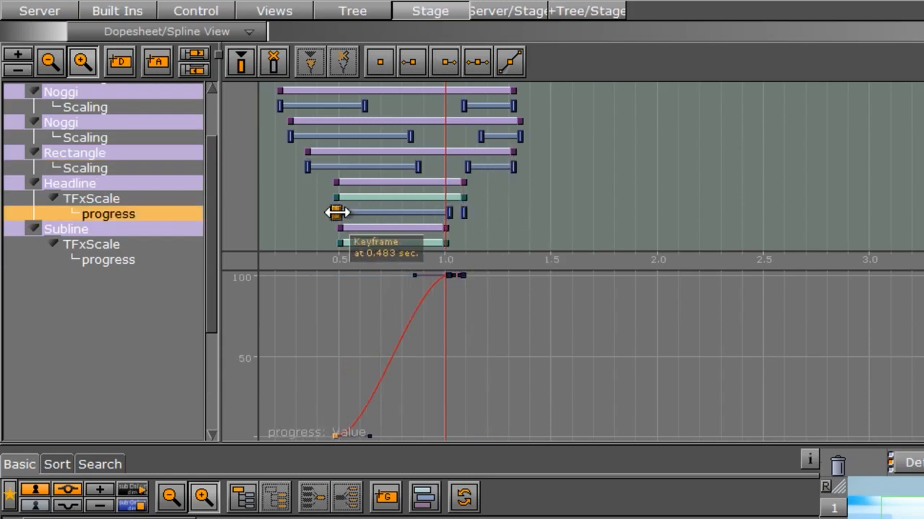
{"action": "left_click_drag", "start_coordinate": [336, 212], "coordinate": [449, 221], "text": "ctrl"}
{"action": "scroll", "coordinate": [556, 216], "scroll_direction": "down", "scroll_amount": 2}
{"action": "left_click_drag", "start_coordinate": [351, 221], "coordinate": [513, 222], "text": "ctrl"}
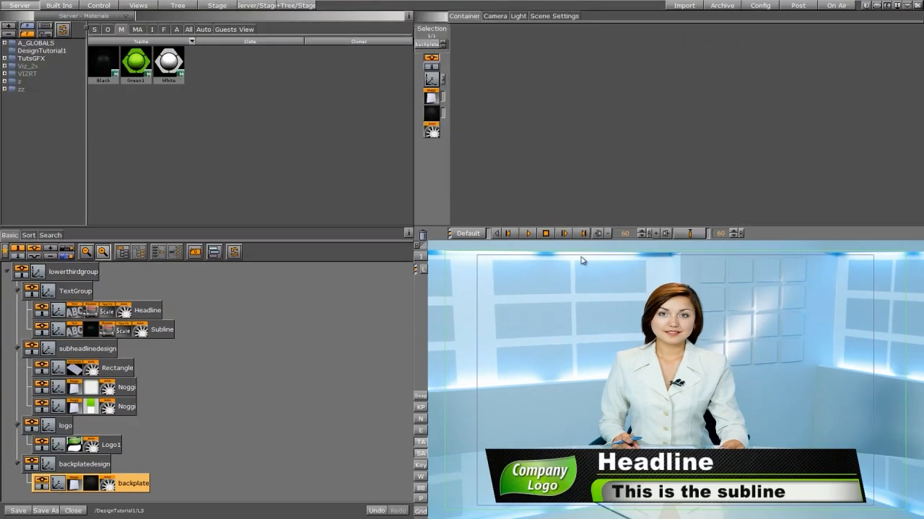
{"action": "left_click", "coordinate": [528, 234]}
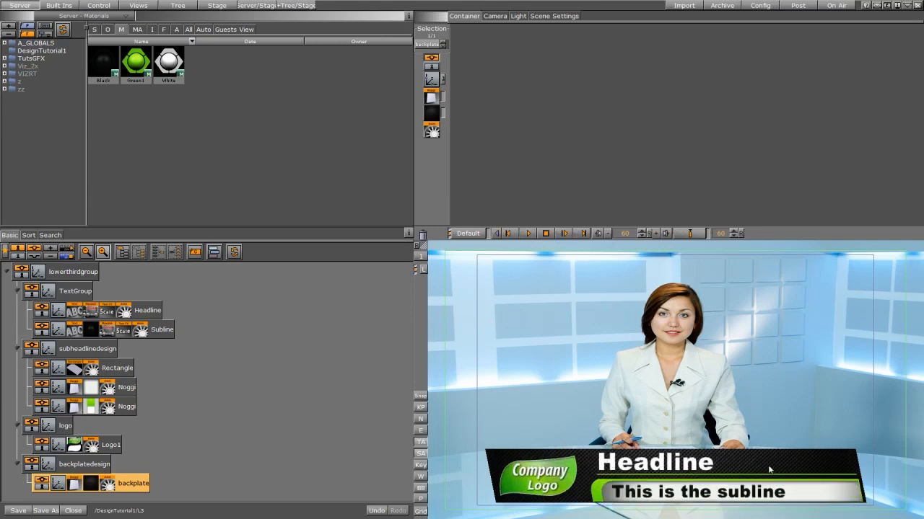
Add a keyframe to the backplate's Scaling channel in the Stage at 0.066 sec.
{"action": "left_click", "coordinate": [219, 6]}
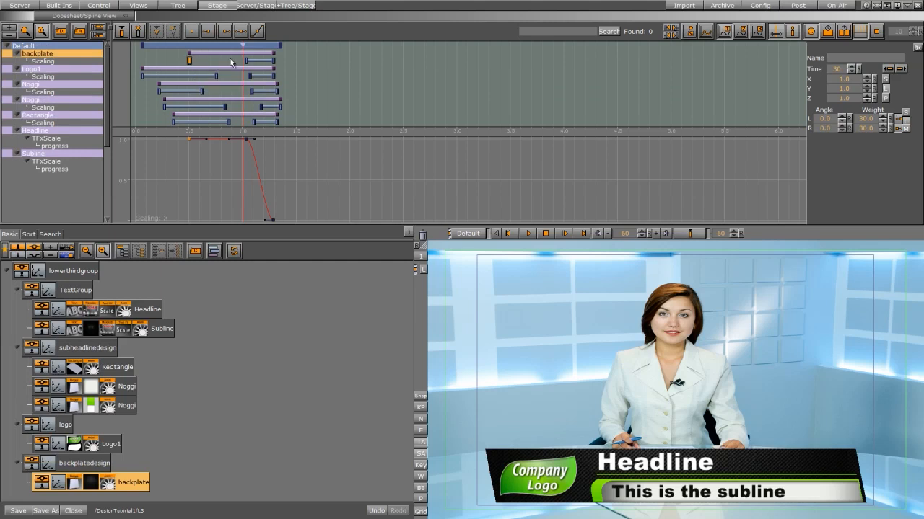
{"action": "left_click_drag", "start_coordinate": [230, 58], "coordinate": [171, 86]}
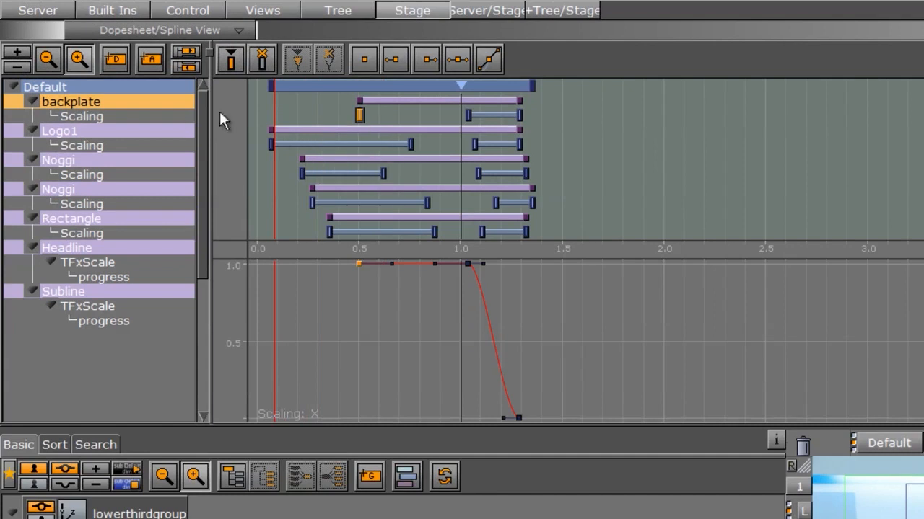
{"action": "left_click", "coordinate": [85, 116]}
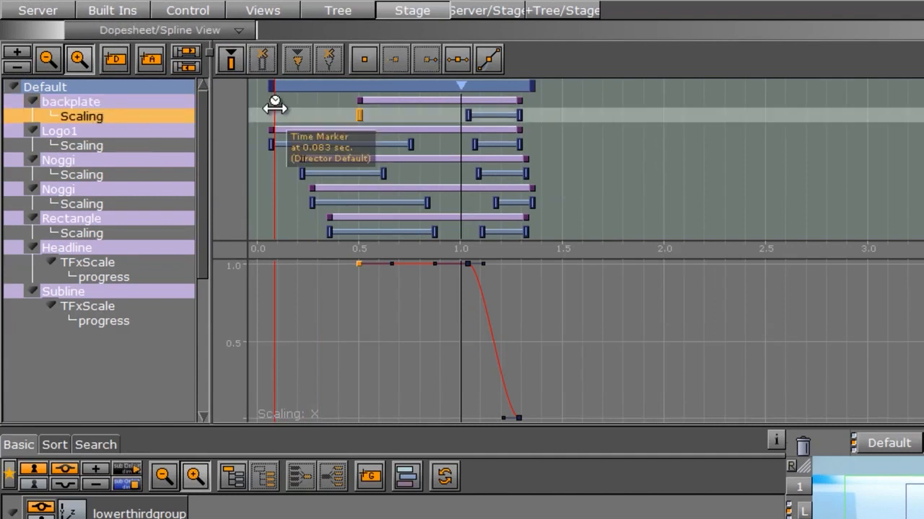
{"action": "left_click", "coordinate": [232, 62]}
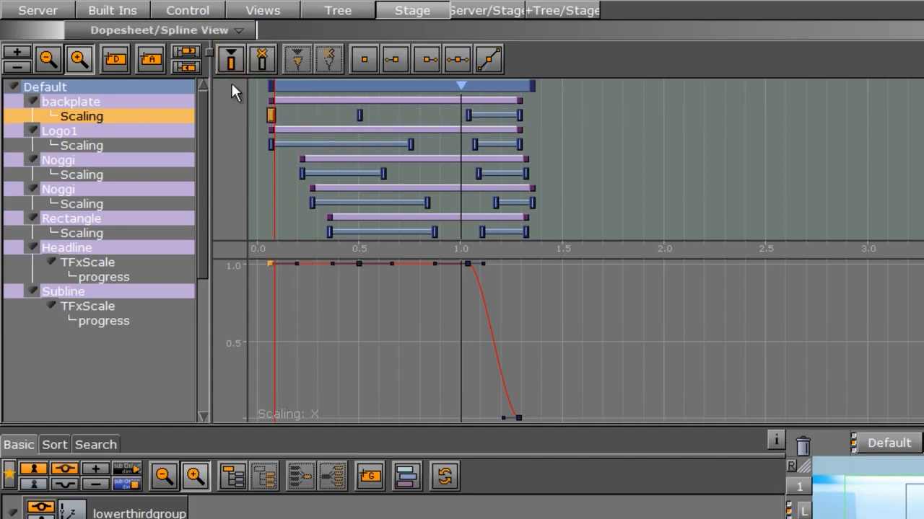
Set the backplate's new first Scaling keyframe to 0 and move it to the start of the timeline.
{"action": "left_click", "coordinate": [271, 116]}
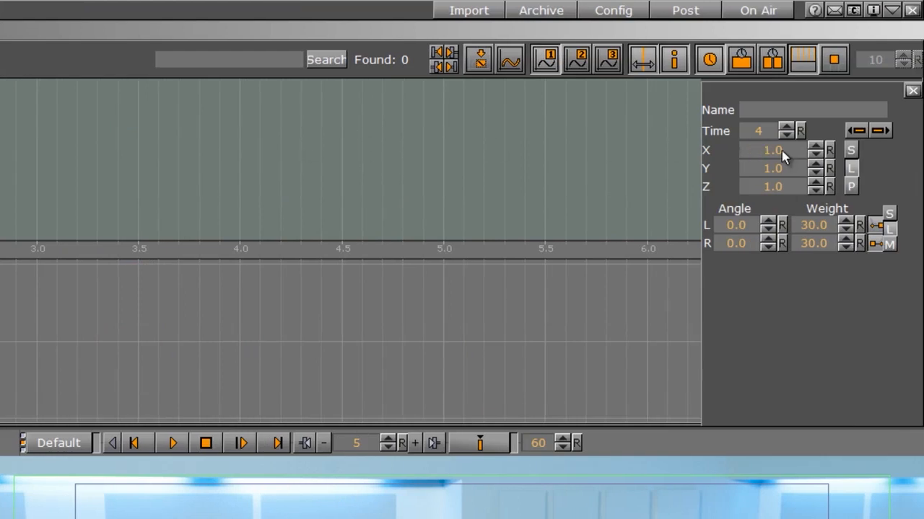
{"action": "left_click", "coordinate": [782, 151]}
{"action": "type", "text": "0"}
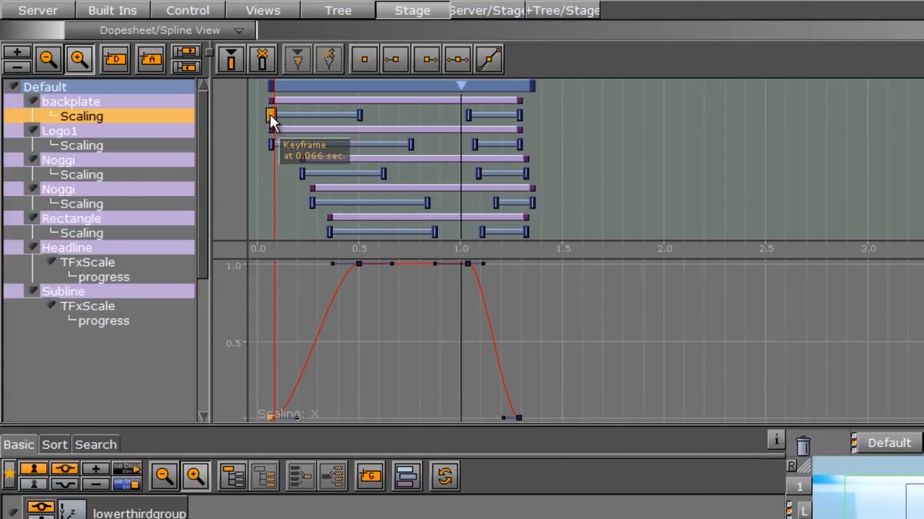
{"action": "left_click_drag", "start_coordinate": [276, 114], "coordinate": [260, 115]}
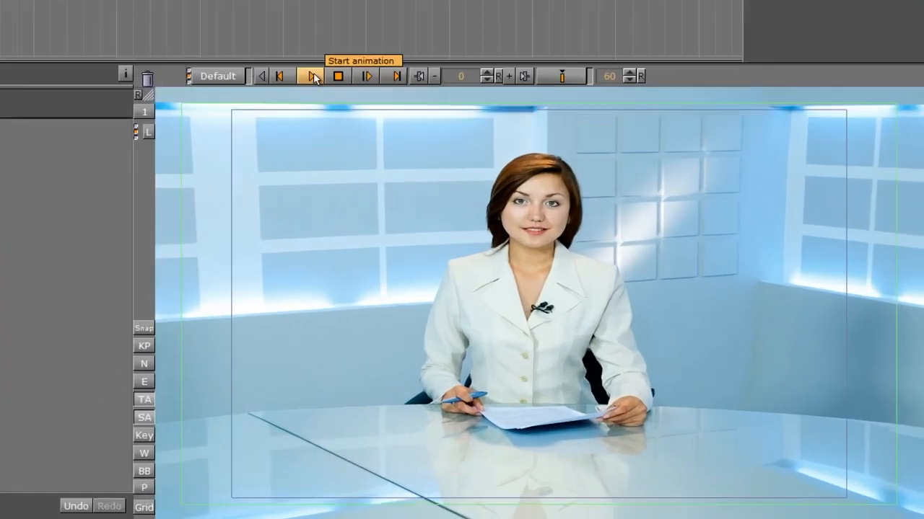
Play the animation to the stop point and continue it through the animate-out, repeating to check both parts.
{"action": "left_click", "coordinate": [732, 325]}
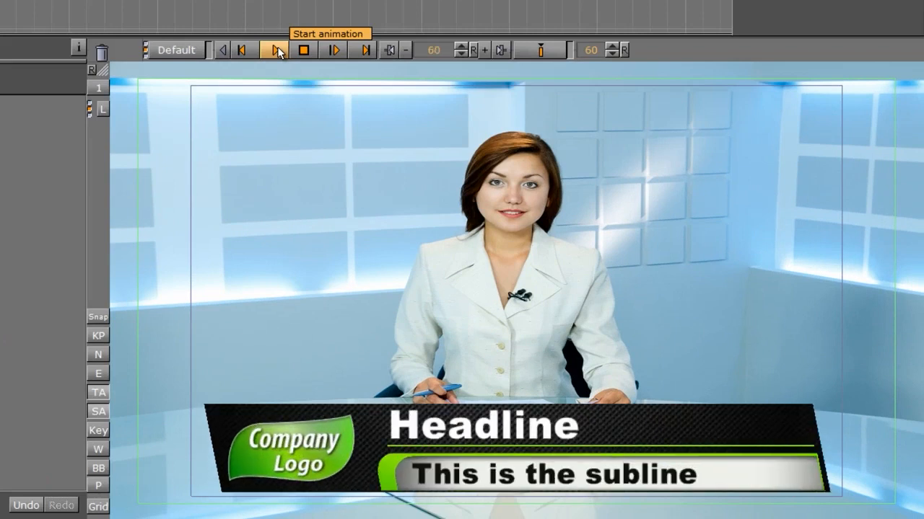
{"action": "left_click", "coordinate": [335, 50]}
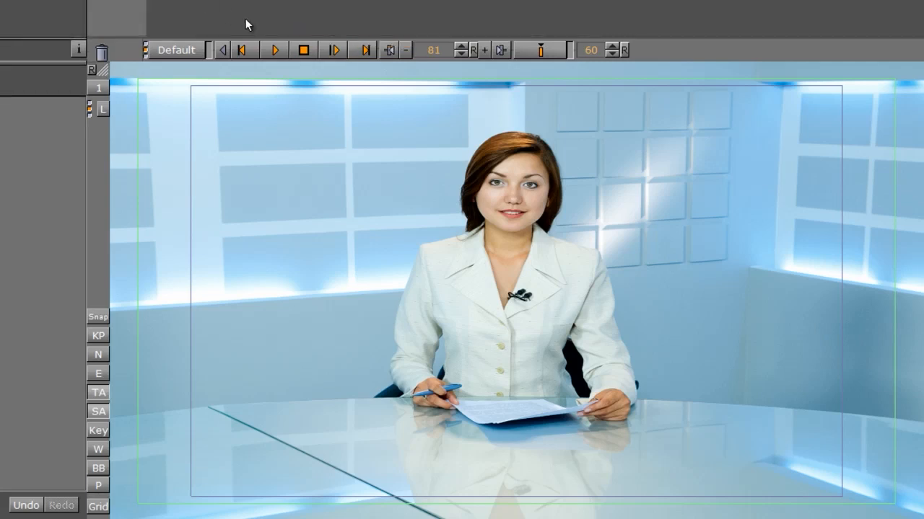
{"action": "left_click", "coordinate": [276, 50]}
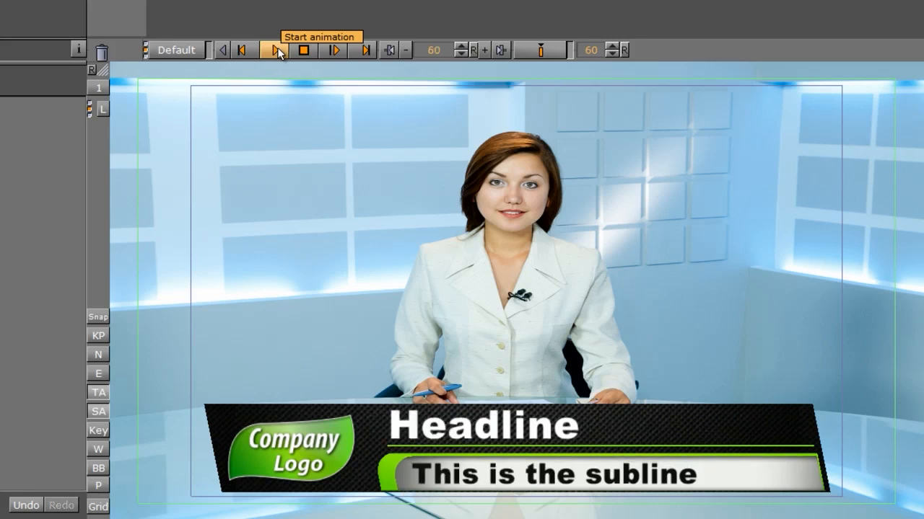
{"action": "left_click", "coordinate": [334, 49]}
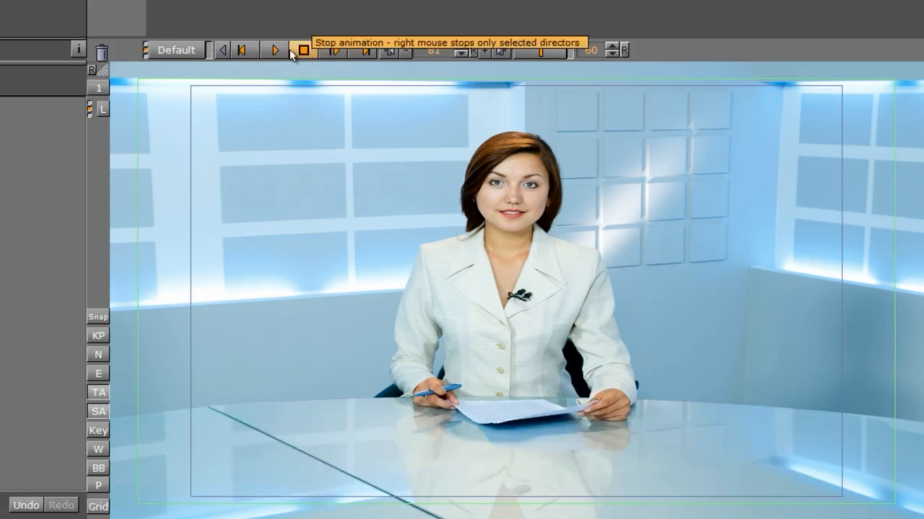
{"action": "left_click", "coordinate": [277, 51]}
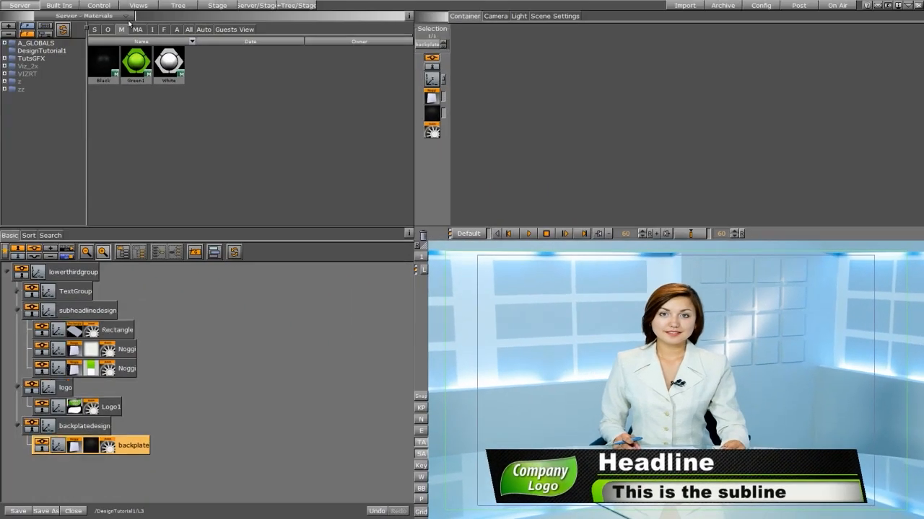
Add the Control Text container plugin from the Control folder to the Headline container in TextGroup and open the plugin's settings.
{"action": "left_click", "coordinate": [66, 6]}
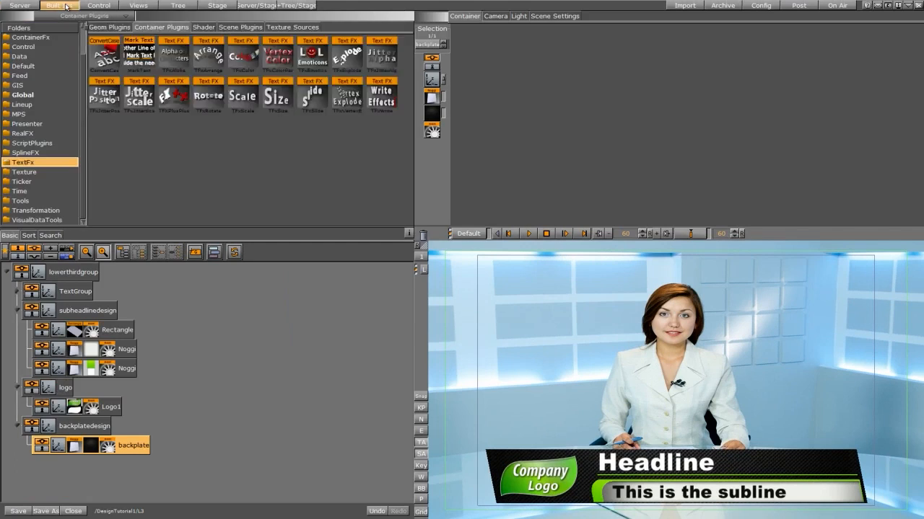
{"action": "scroll", "coordinate": [142, 166], "scroll_direction": "up", "scroll_amount": 1}
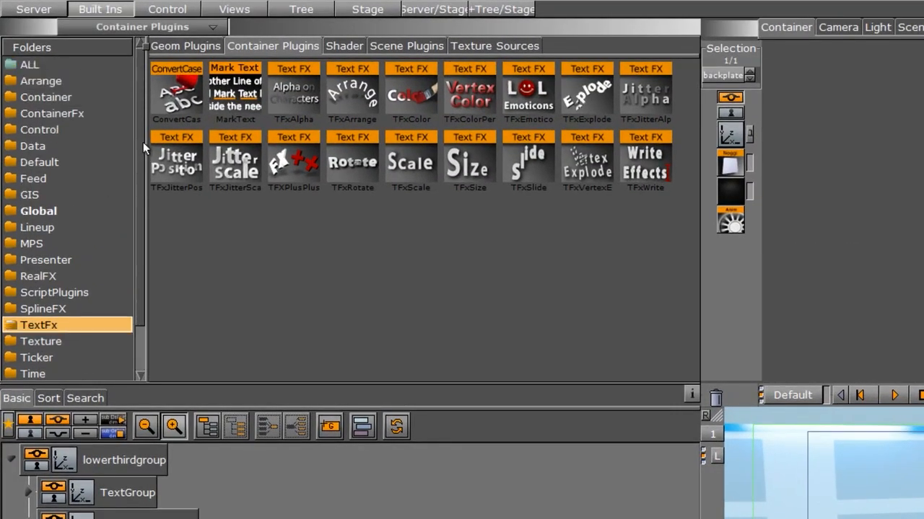
{"action": "left_click", "coordinate": [33, 129]}
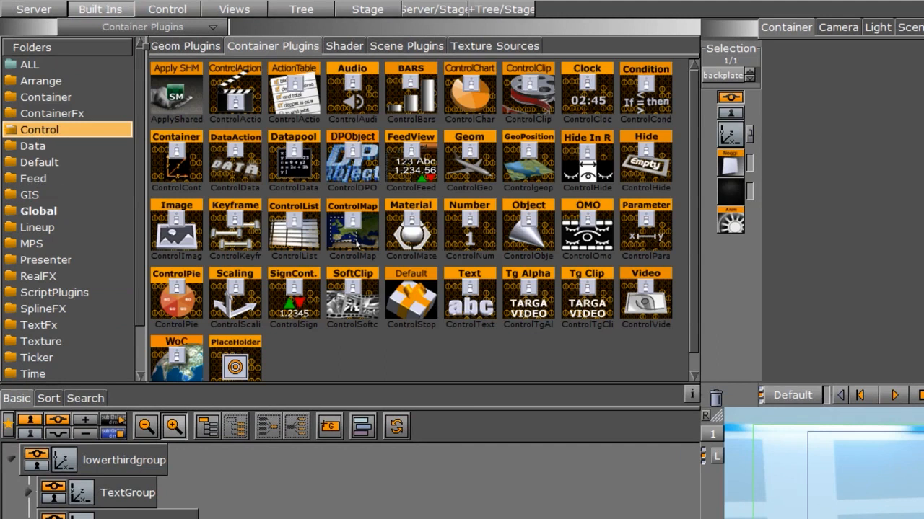
{"action": "left_click", "coordinate": [27, 492]}
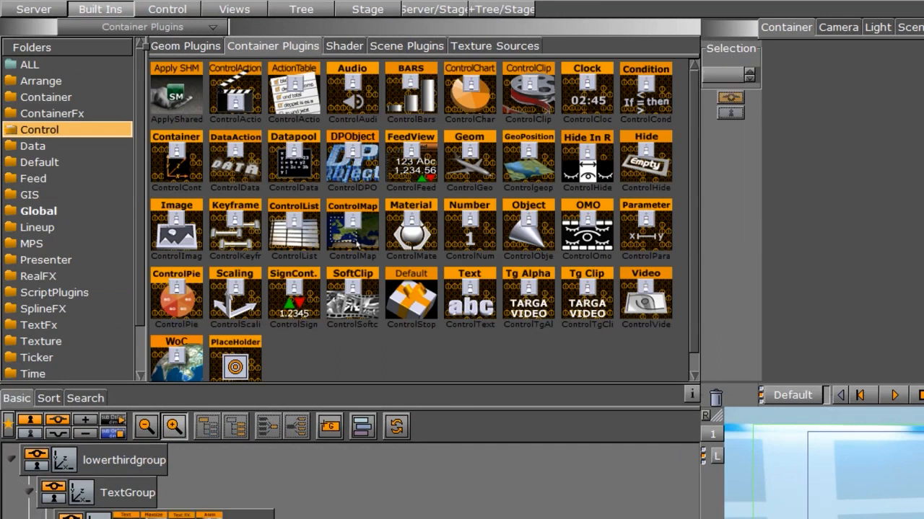
{"action": "left_click_drag", "start_coordinate": [469, 296], "coordinate": [413, 511]}
{"action": "left_click_drag", "start_coordinate": [412, 294], "coordinate": [242, 310]}
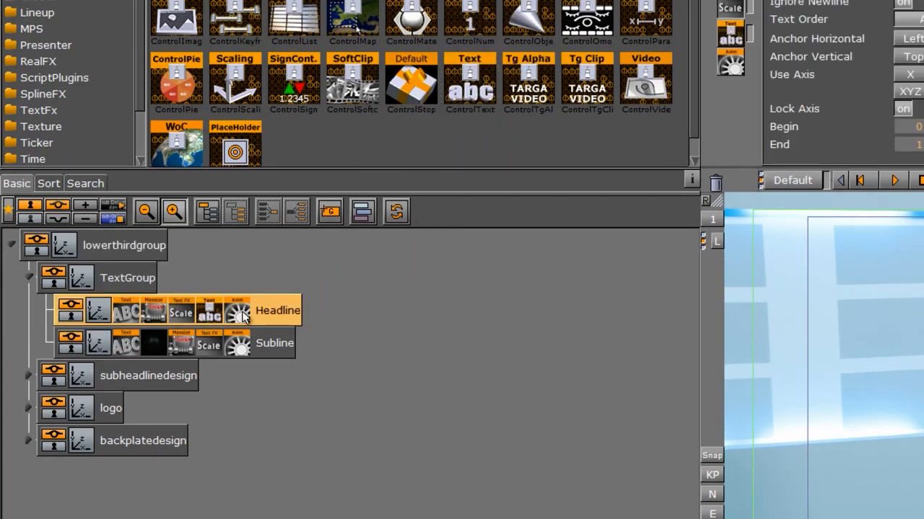
{"action": "left_click", "coordinate": [211, 314]}
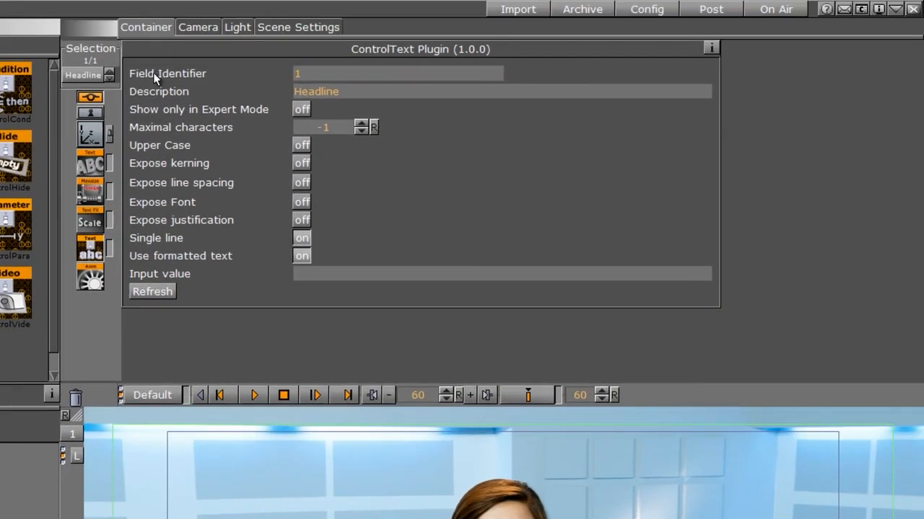
Check the Field Identifier and Description fields in the Headline container's Control Text settings.
{"action": "key", "text": "Tab"}
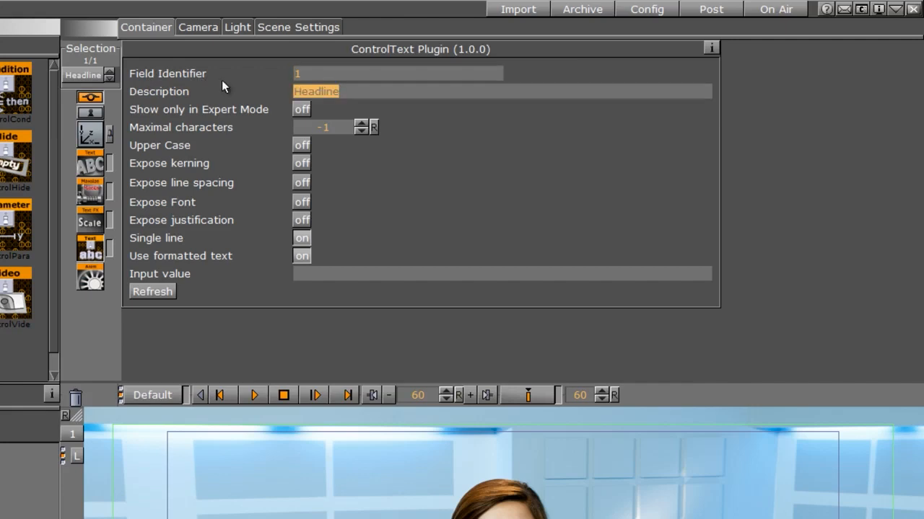
{"action": "left_click", "coordinate": [319, 78]}
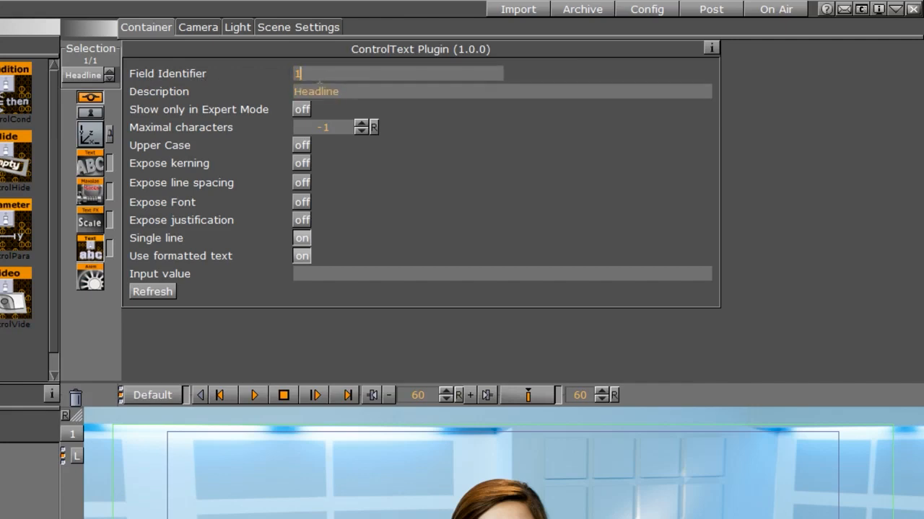
{"action": "key", "text": "Tab"}
{"action": "left_click", "coordinate": [370, 98]}
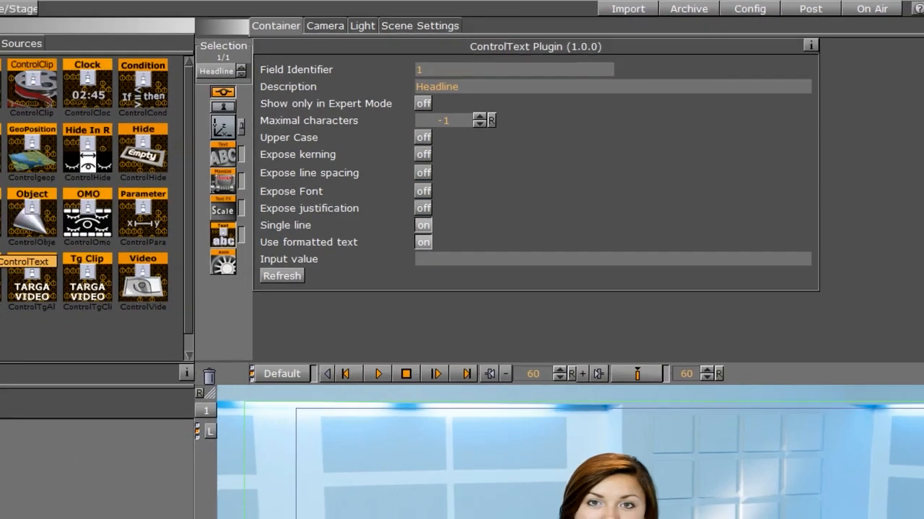
Add the Control Text plugin to the Subline container and set its Field Identifier to 2.
{"action": "left_click_drag", "start_coordinate": [368, 240], "coordinate": [190, 450]}
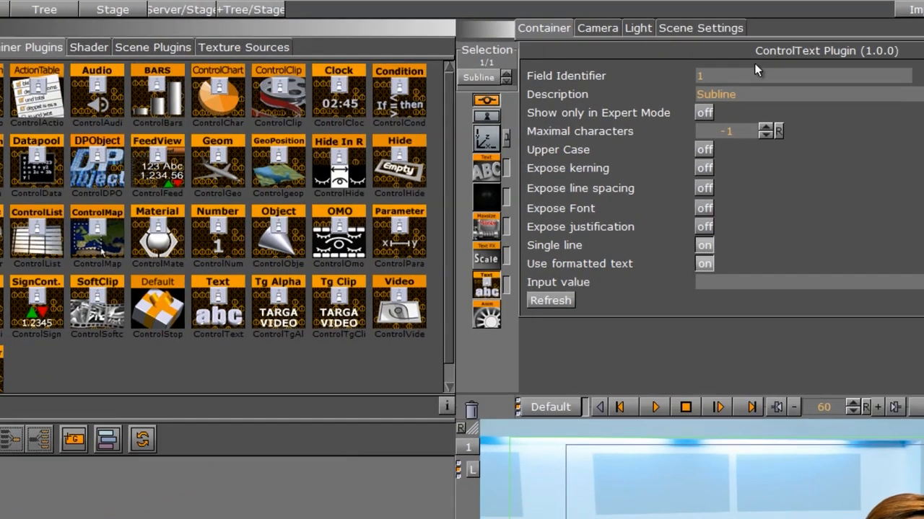
{"action": "left_click_drag", "start_coordinate": [758, 58], "coordinate": [659, 58]}
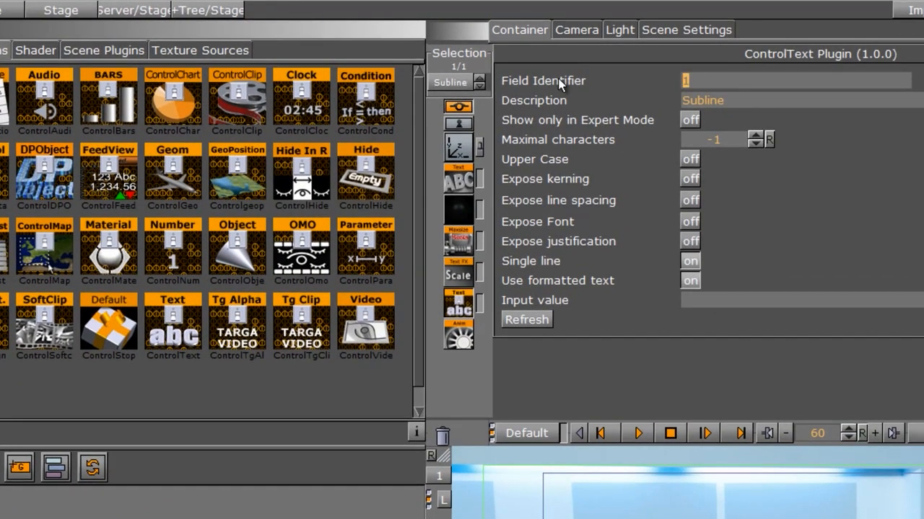
{"action": "type", "text": "2"}
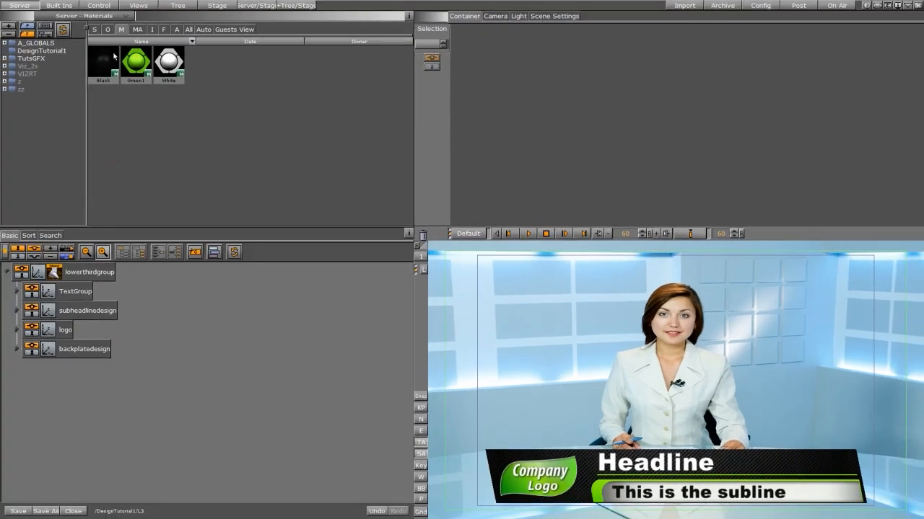
Add the Key container plugin from the Global folder of the built-ins to the lowerthirdgroup container.
{"action": "left_click", "coordinate": [59, 5]}
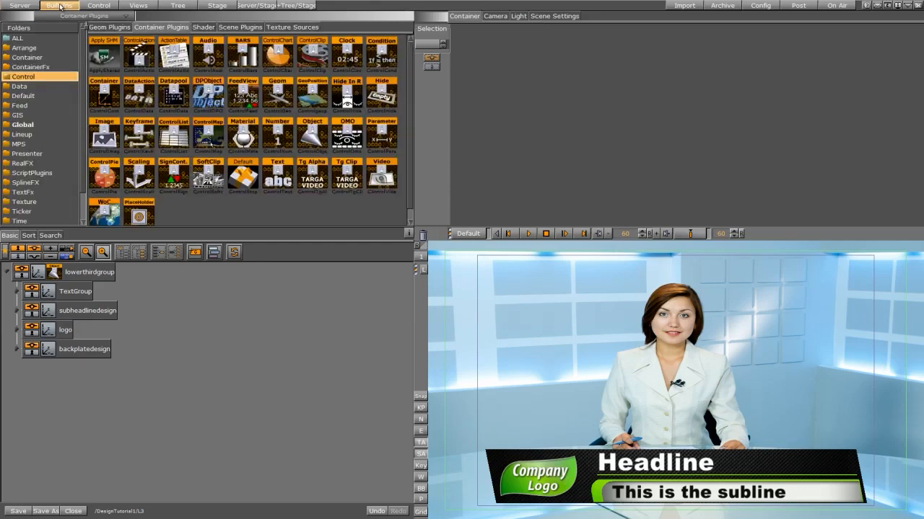
{"action": "left_click", "coordinate": [31, 125]}
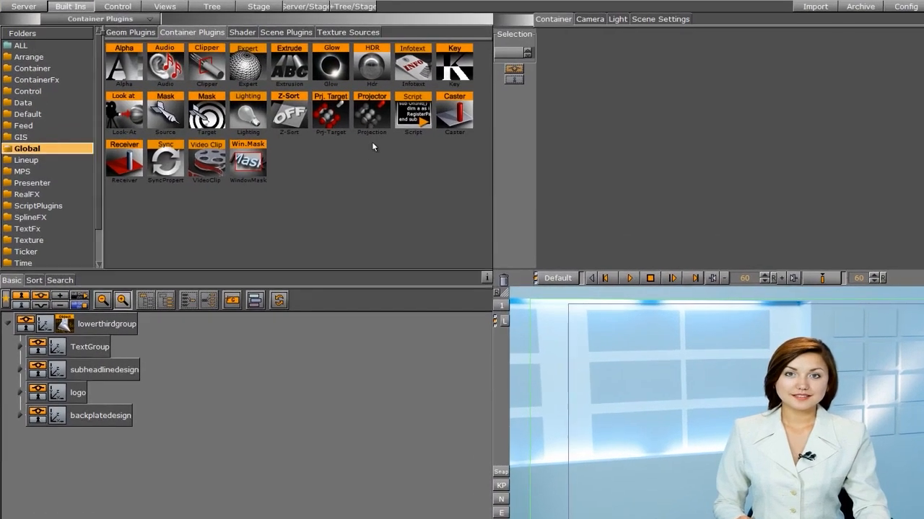
{"action": "left_click_drag", "start_coordinate": [454, 65], "coordinate": [100, 322]}
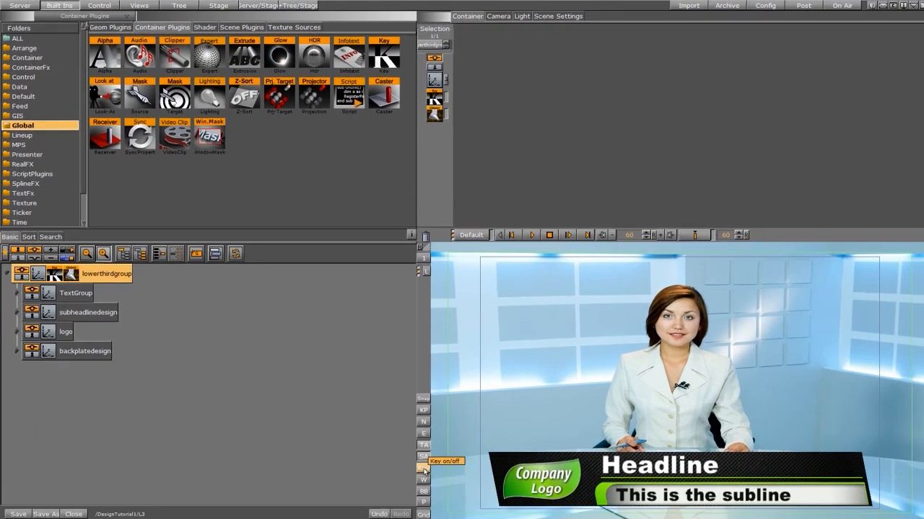
Switch the preview to the key signal and set the scene's background image to inactive in the global scene settings.
{"action": "left_click", "coordinate": [422, 468]}
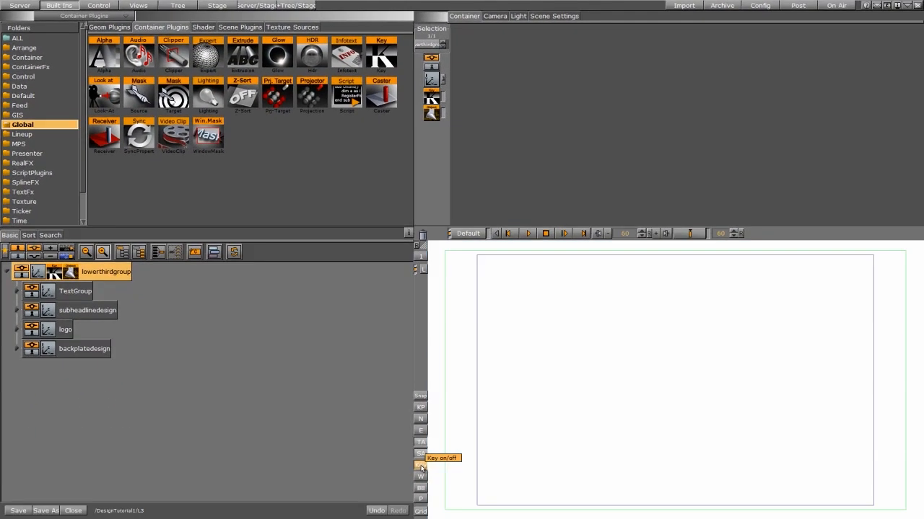
{"action": "left_click", "coordinate": [546, 16]}
{"action": "left_click", "coordinate": [526, 153]}
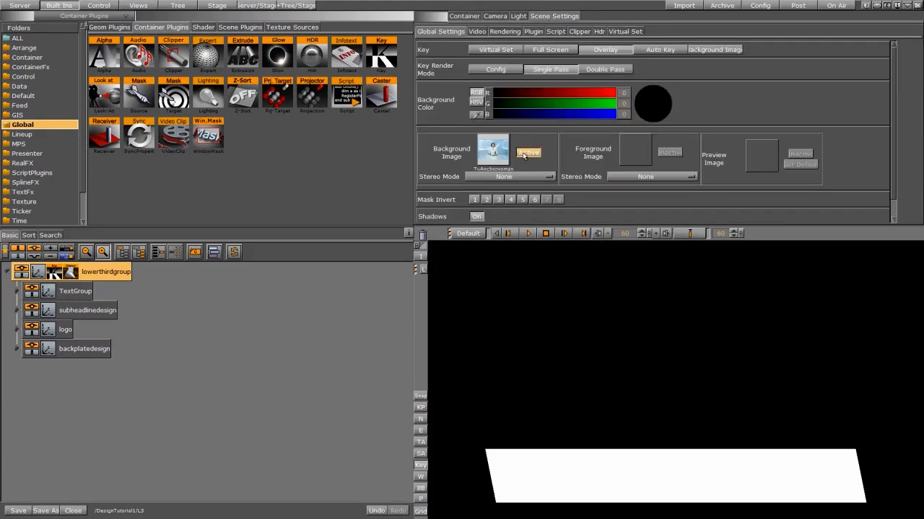
{"action": "left_click", "coordinate": [526, 152]}
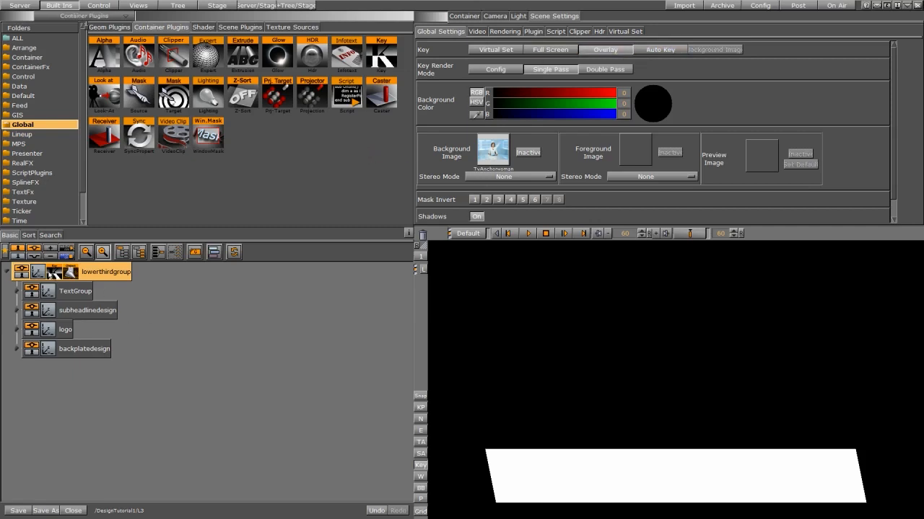
Open the Key plugin's settings on lowerthirdgroup, return the preview to the normal view and save the scene.
{"action": "left_click", "coordinate": [54, 273]}
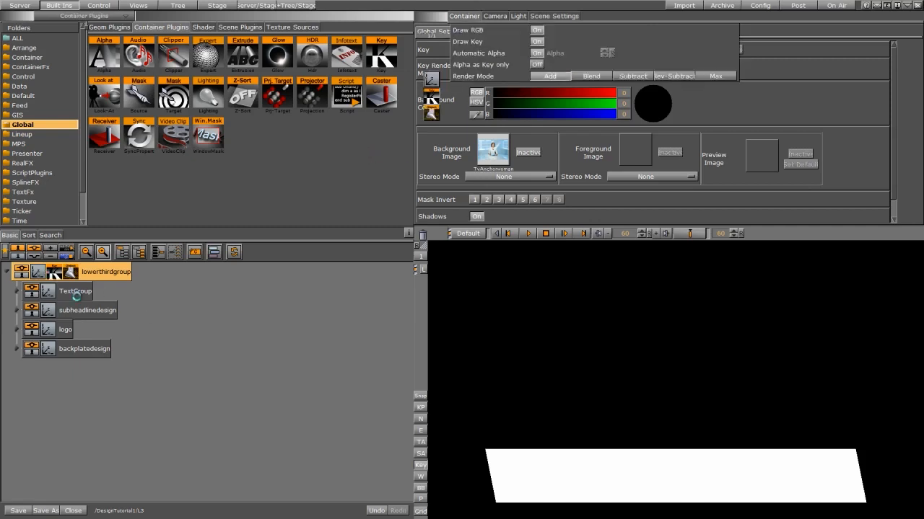
{"action": "left_click", "coordinate": [421, 465]}
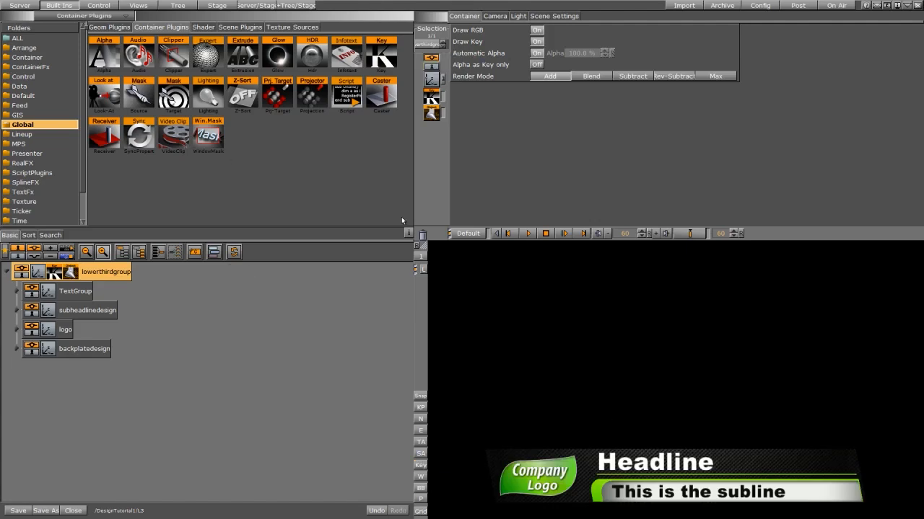
{"action": "left_click", "coordinate": [20, 509]}
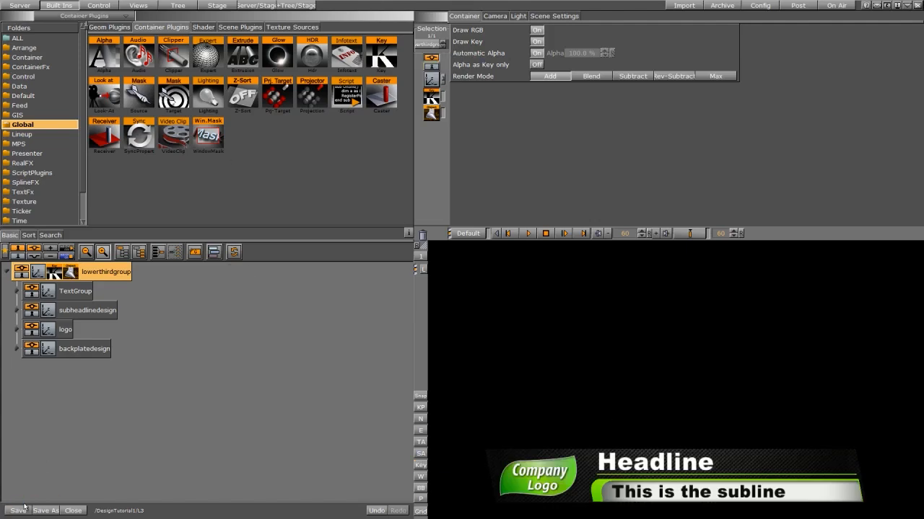